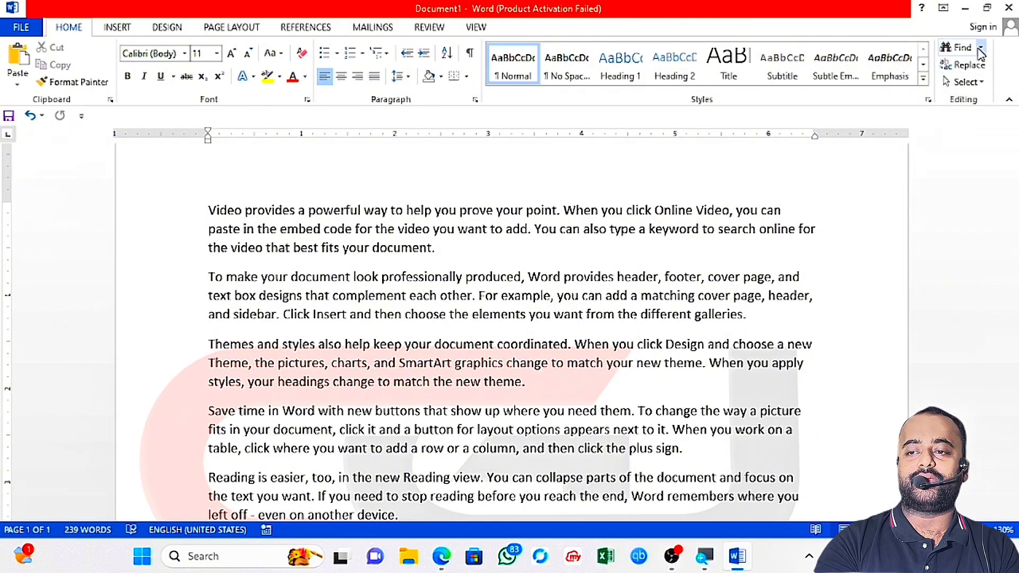
- Search the document for the word "video" in the Navigation pane, then close the pane
left_click(980, 49)
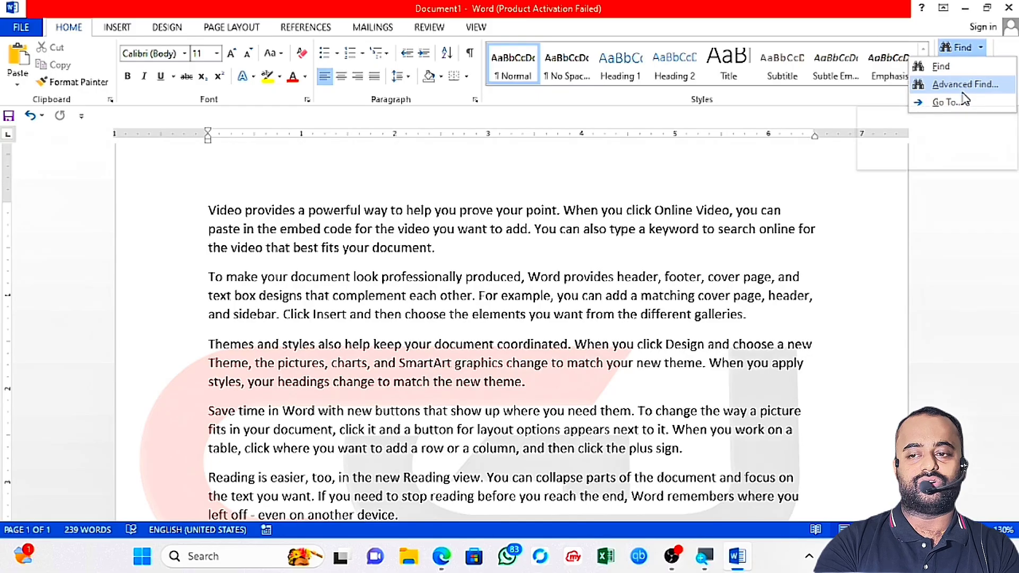
left_click(942, 66)
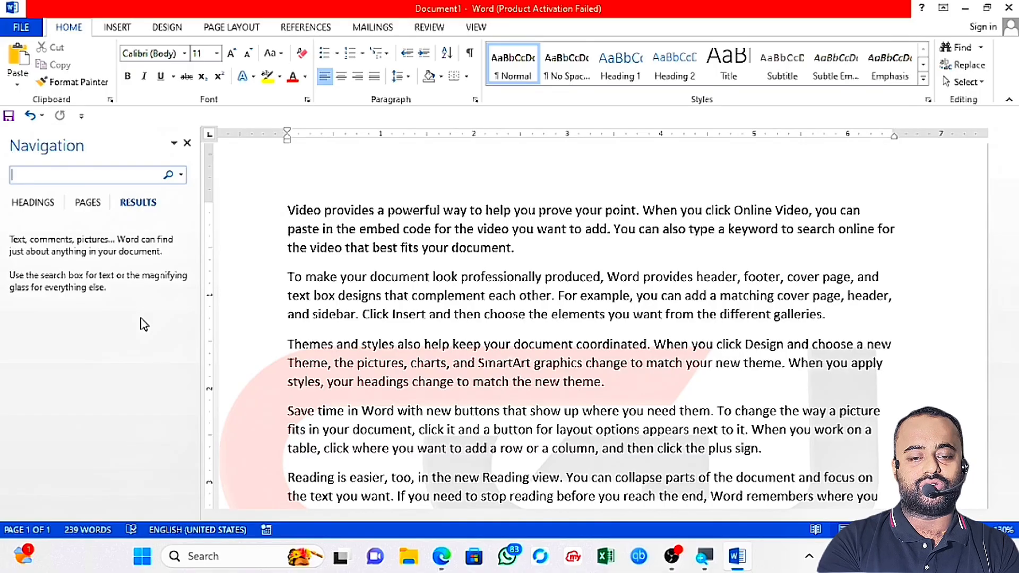
type("video")
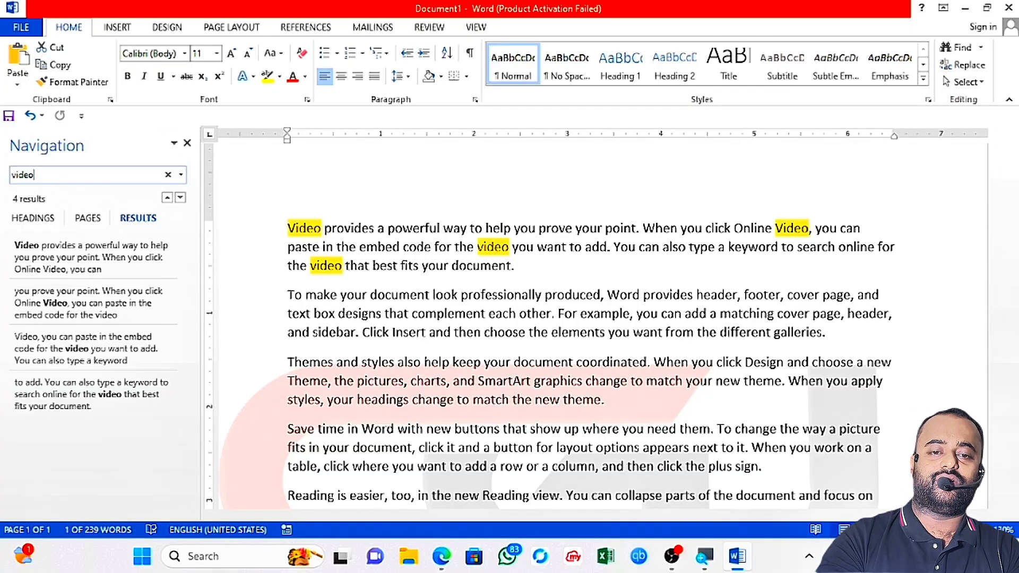
left_click(188, 144)
left_click(188, 144)
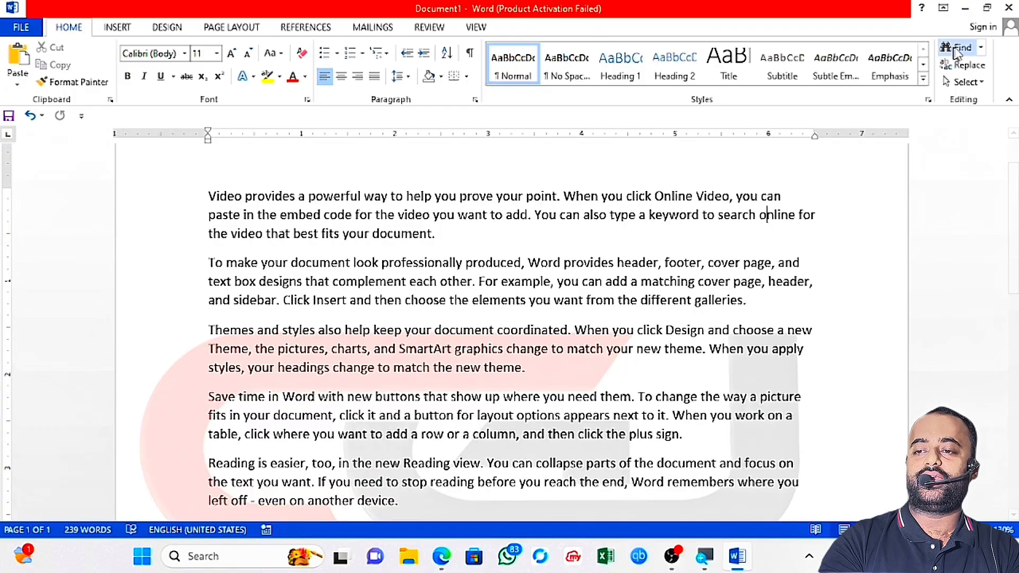
- Use Advanced Find to locate the first occurrence of the word "document"
left_click(982, 47)
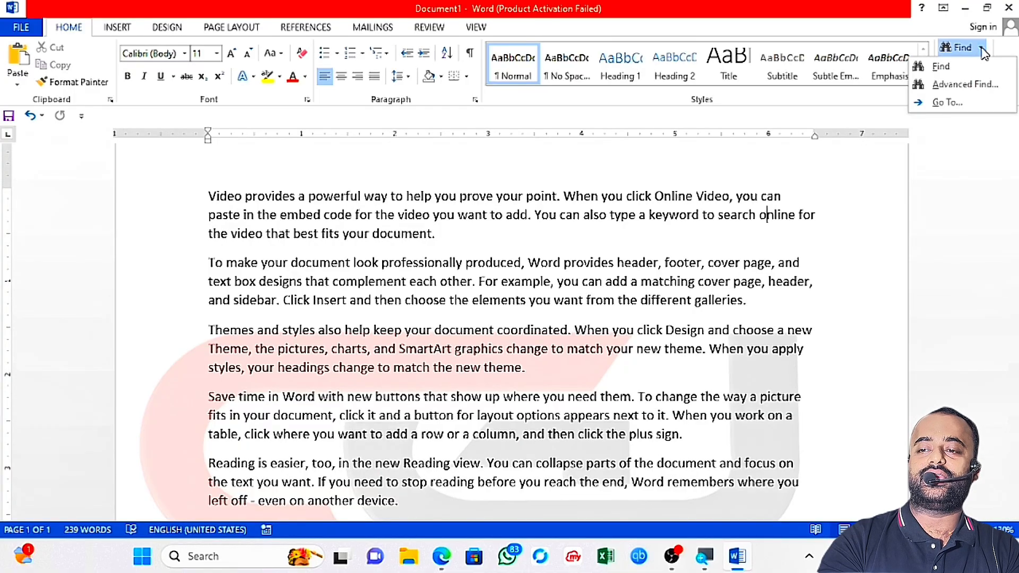
left_click(965, 85)
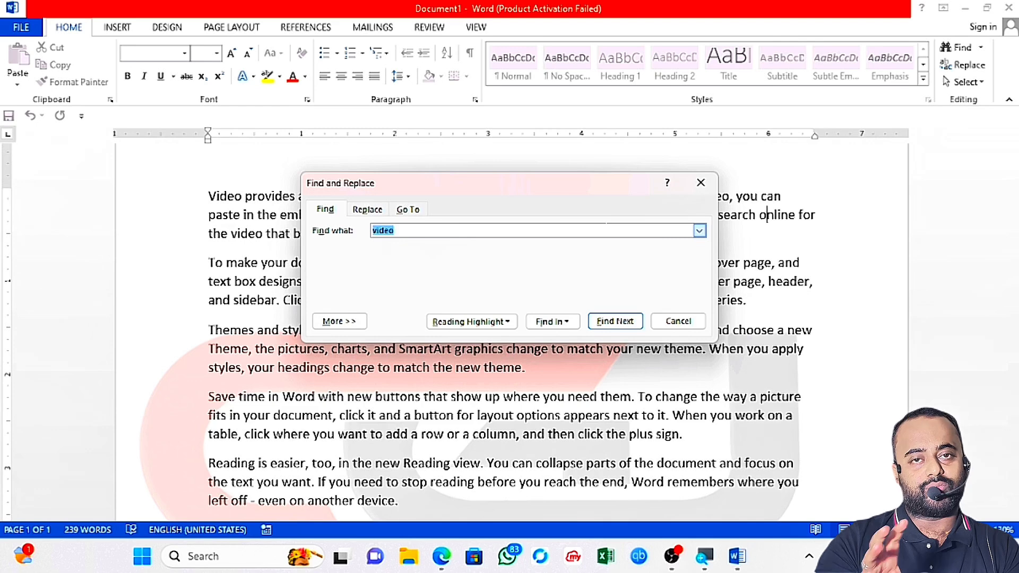
left_click_drag(540, 186, 560, 286)
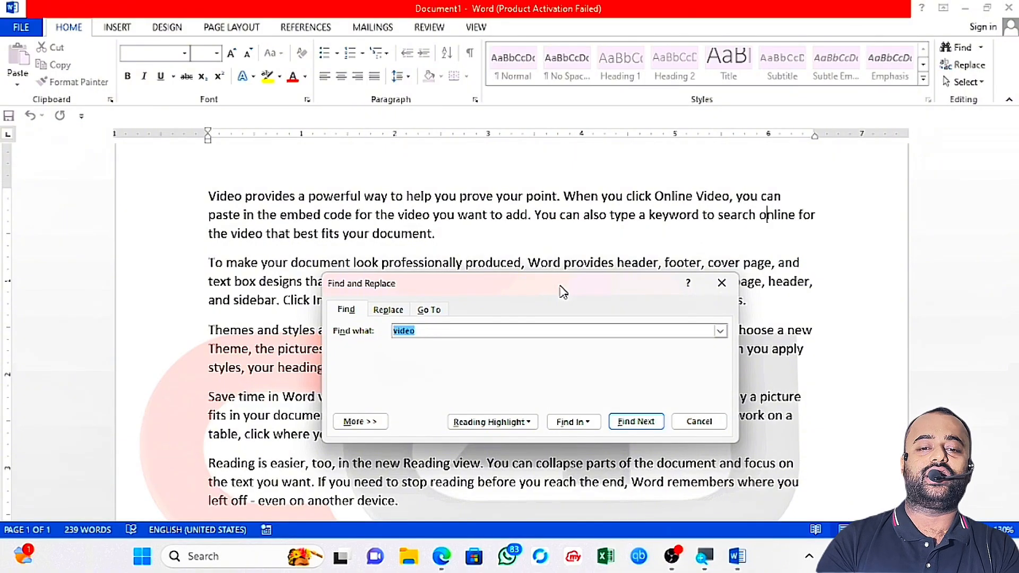
type("document")
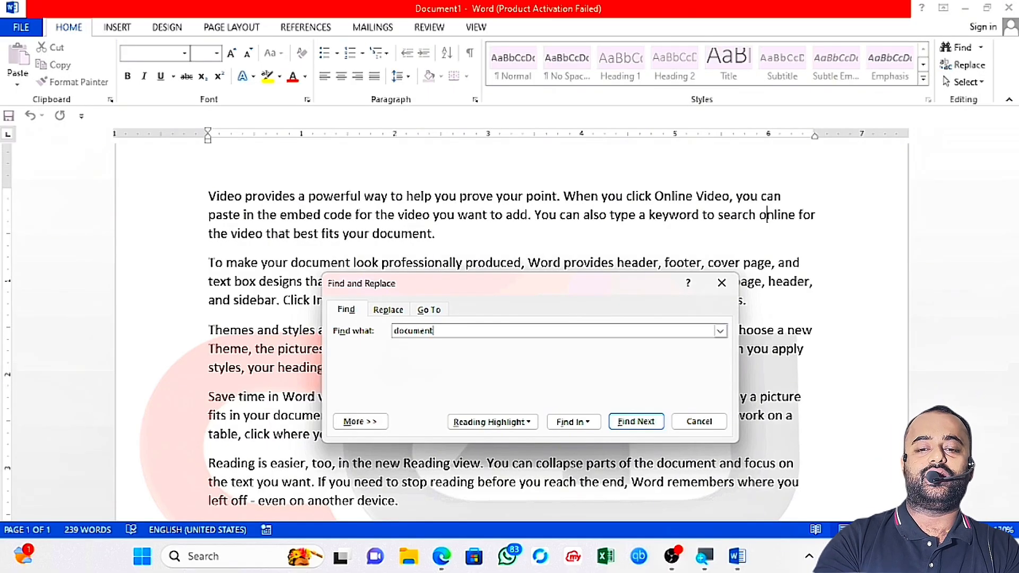
left_click(632, 423)
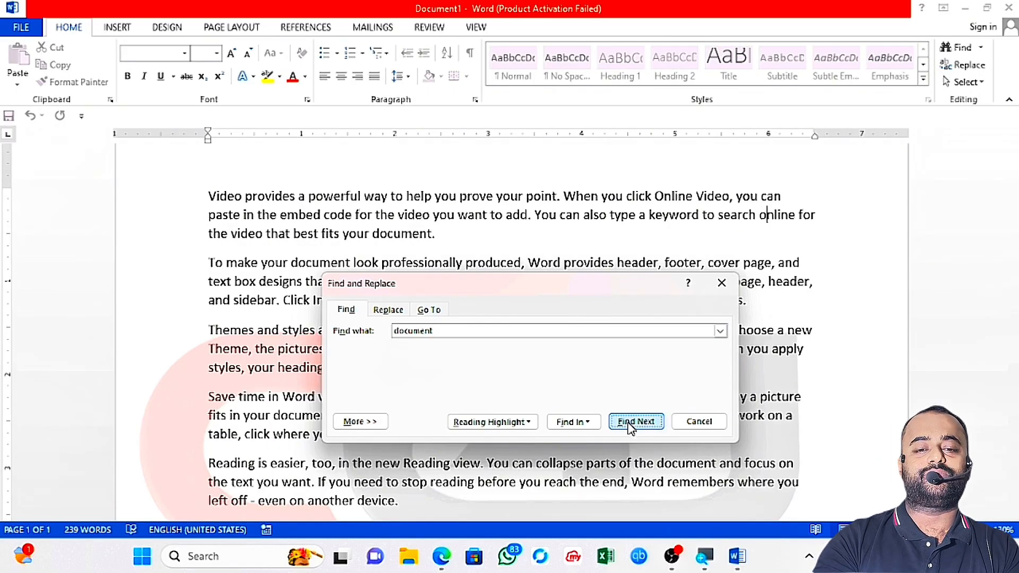
- Step through the remaining occurrences of "document" until the search ends, then close the Find and Replace dialog
left_click_drag(543, 290, 531, 346)
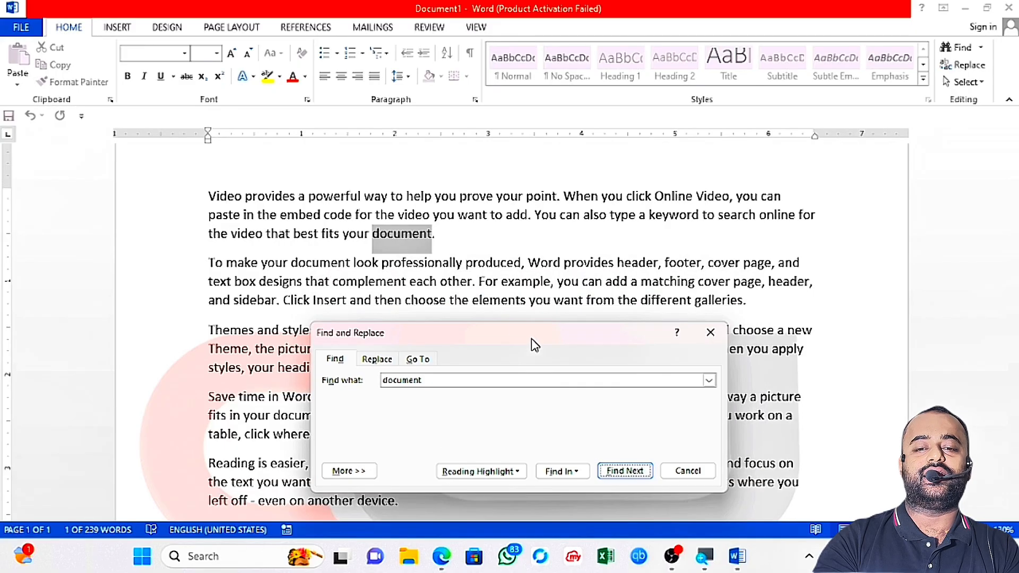
left_click(618, 472)
left_click(621, 472)
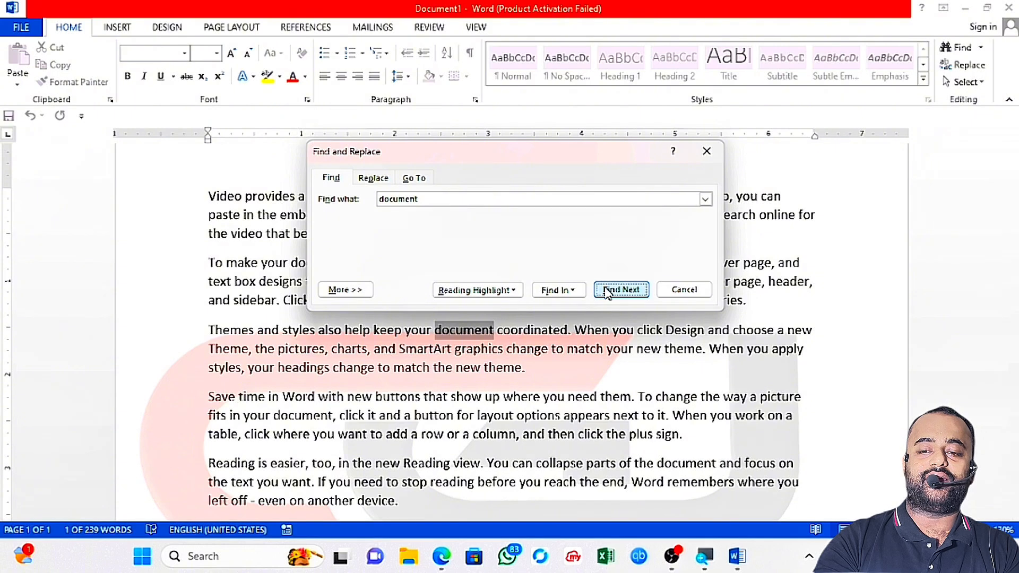
left_click(620, 293)
left_click(620, 293)
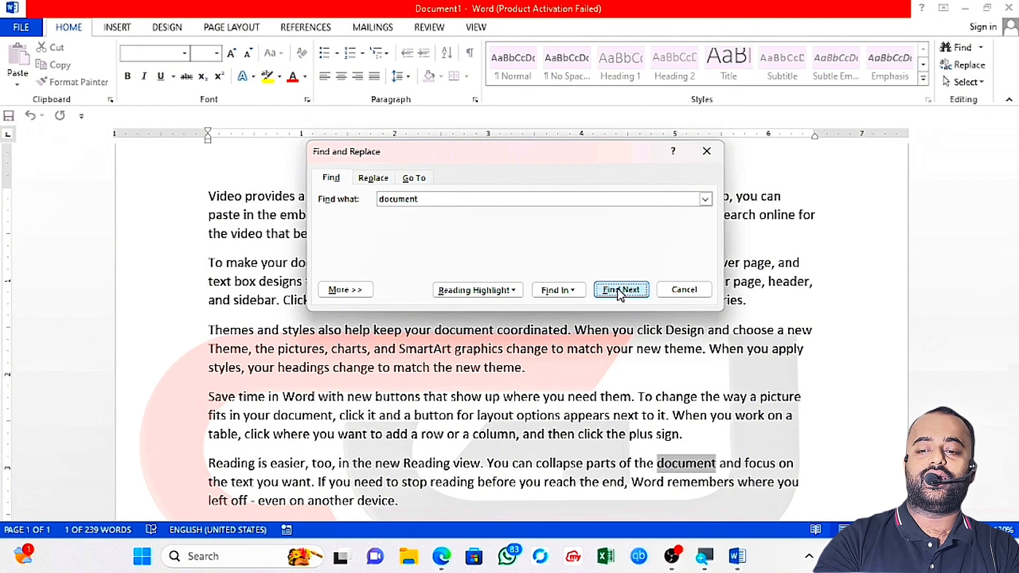
left_click(620, 293)
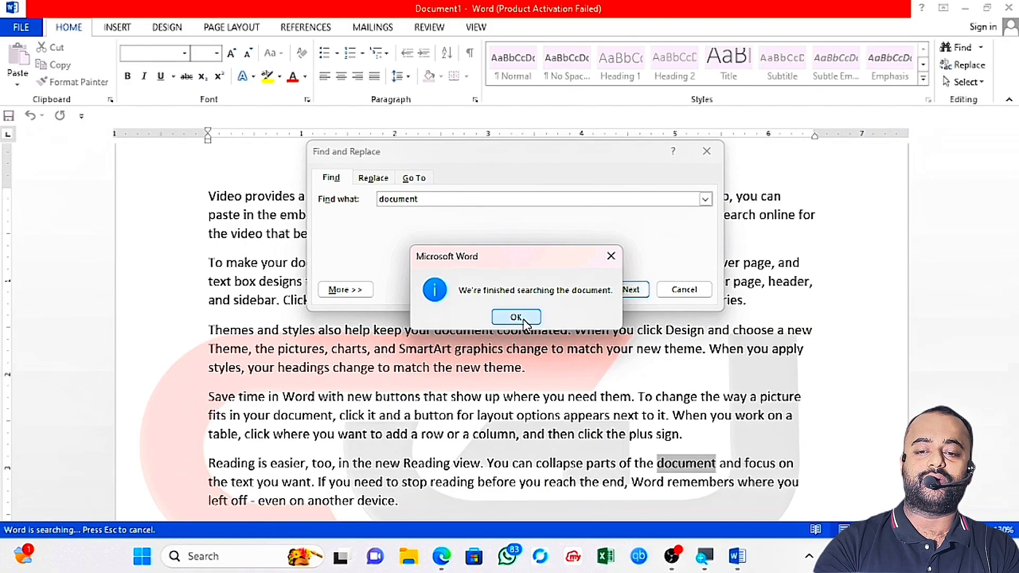
left_click(516, 318)
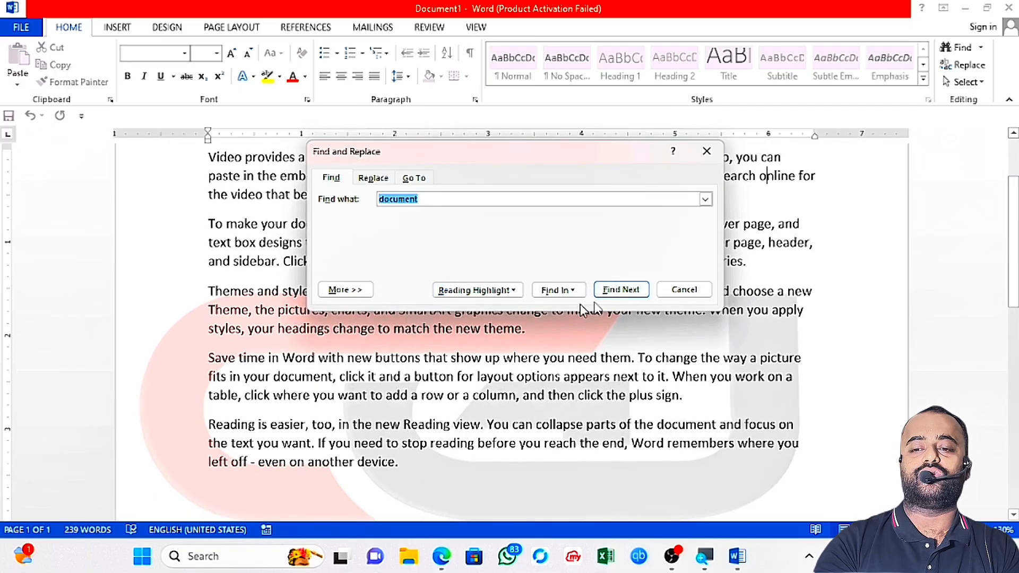
left_click(685, 291)
scroll(685, 297, "up", 3)
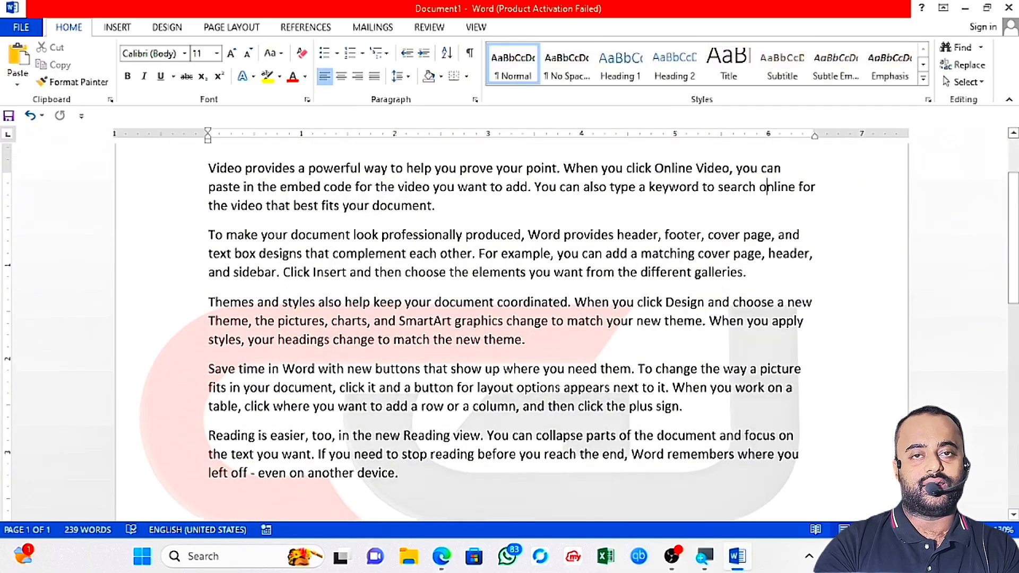
scroll(685, 297, "up", 3)
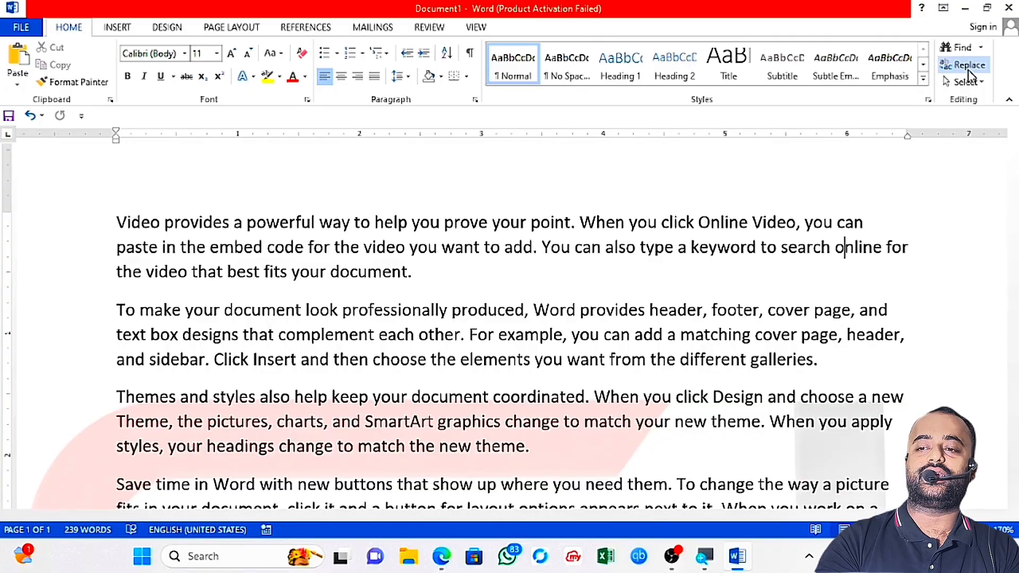
left_click(983, 48)
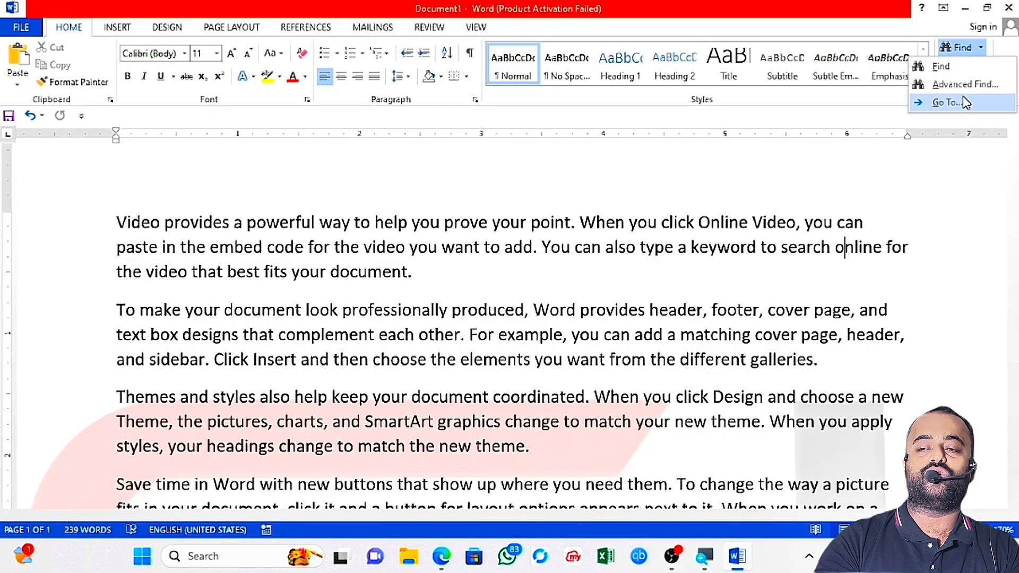
left_click(457, 289)
- Copy the document's entire text and paste it repeatedly until the document fills 15 pages
scroll(467, 317, "down", 3)
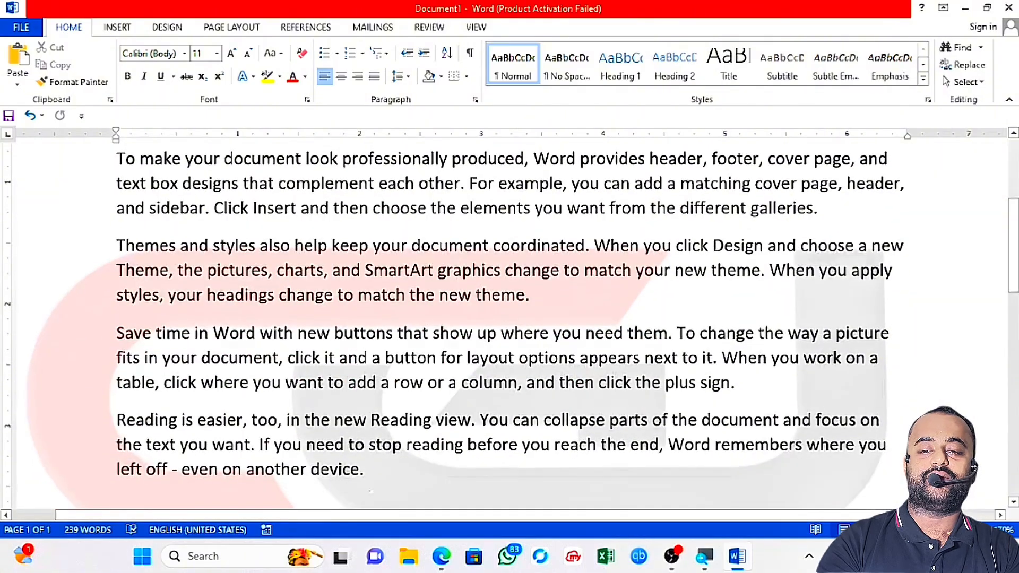
scroll(466, 317, "down", 5)
scroll(457, 289, "down", 8)
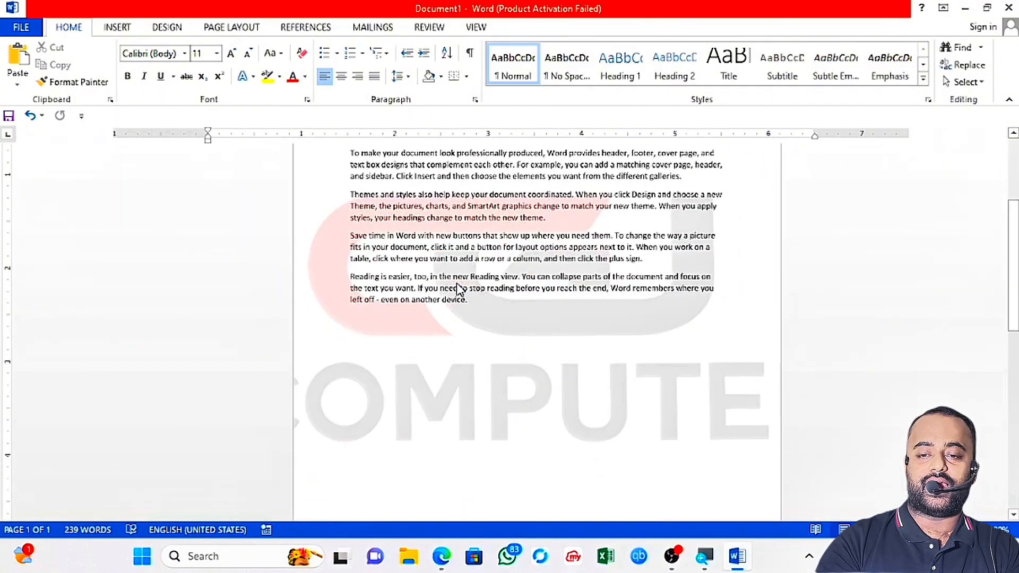
scroll(457, 286, "up", 6)
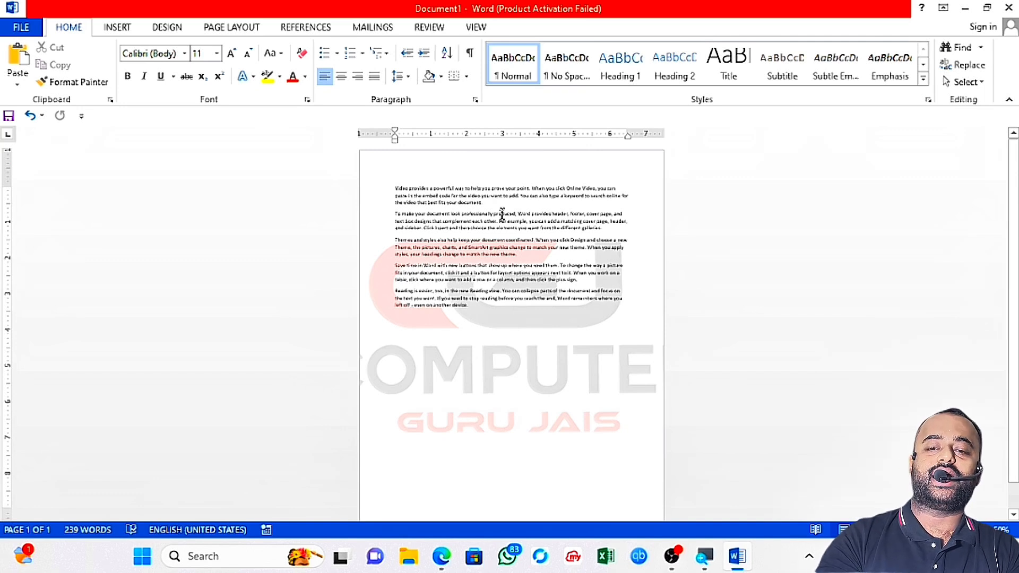
left_click(497, 316)
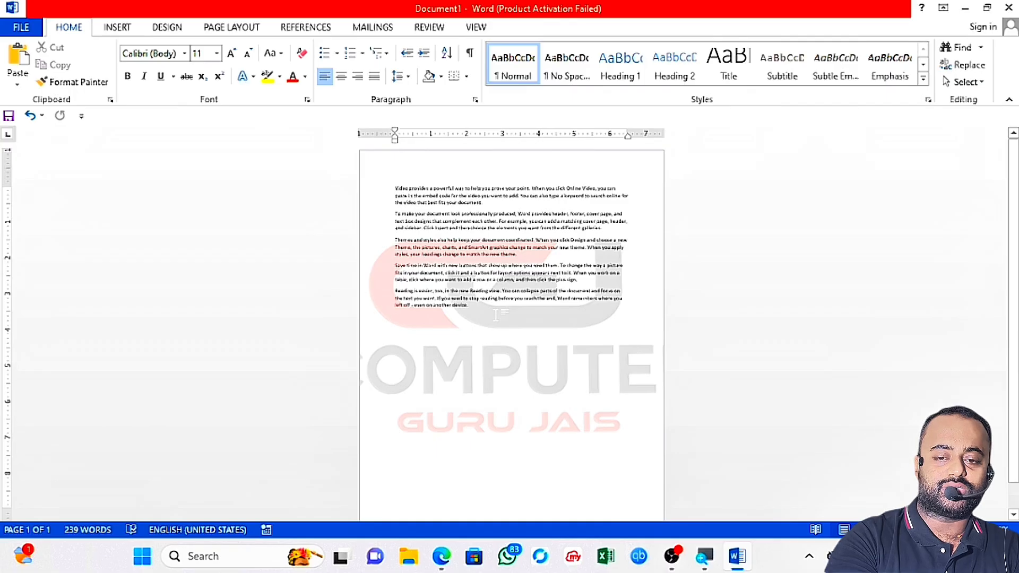
key("ctrl+a")
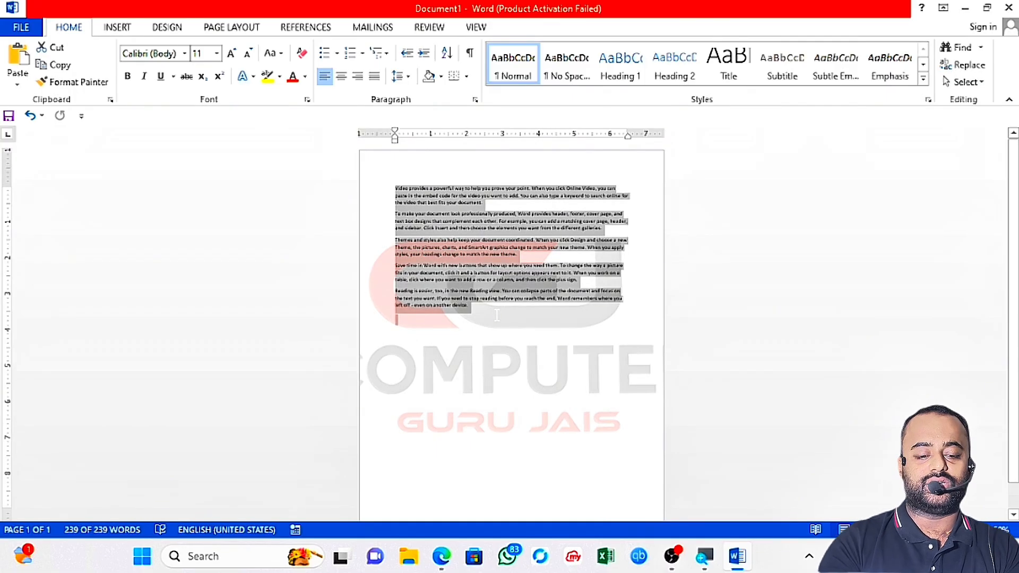
key("ctrl+c")
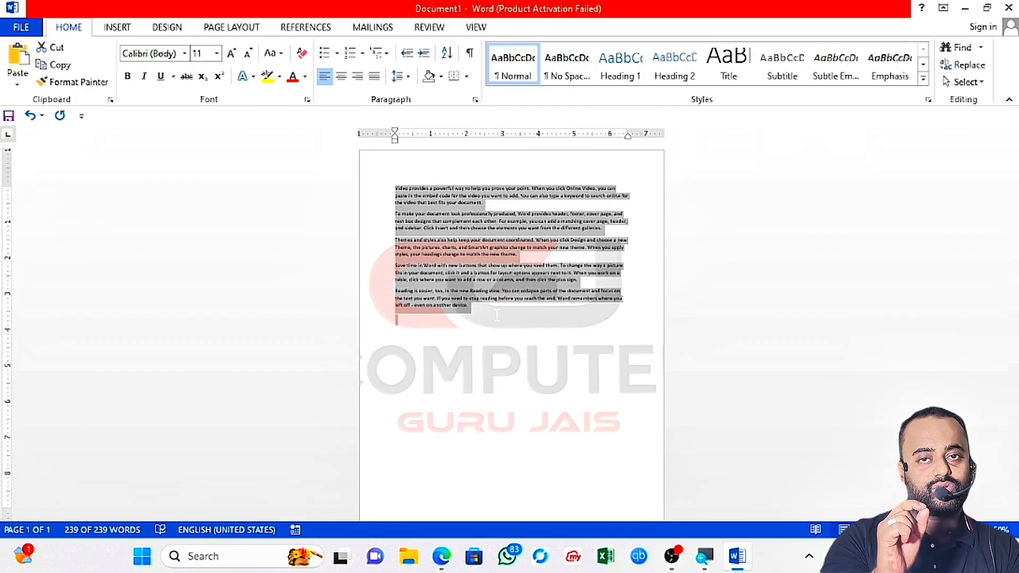
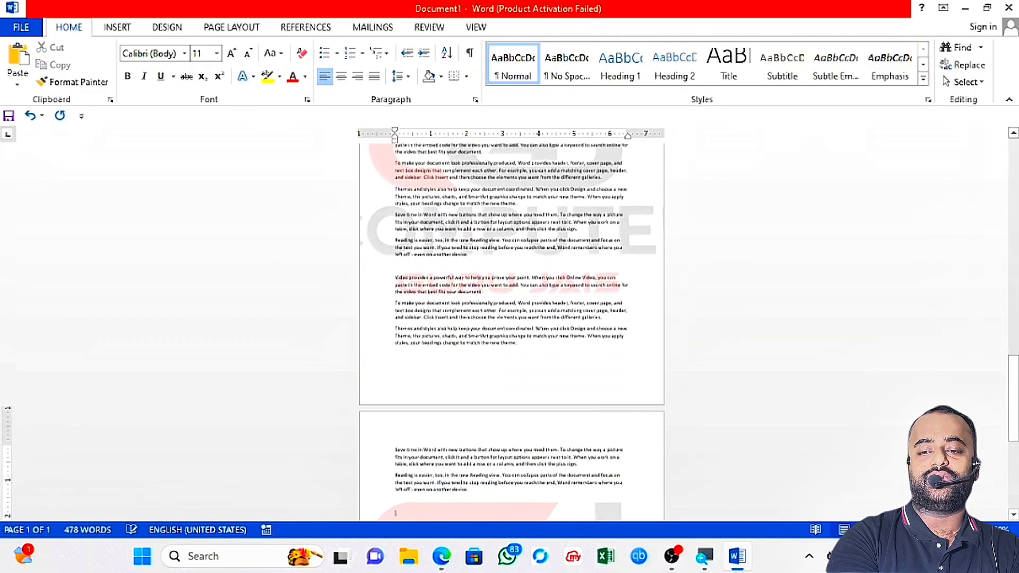
key("ctrl+v")
key("ctrl+v")
key("ctrl+v")
key("ctrl+v")
key("ctrl+v")
key("ctrl+v")
key("ctrl+v")
key("ctrl+v")
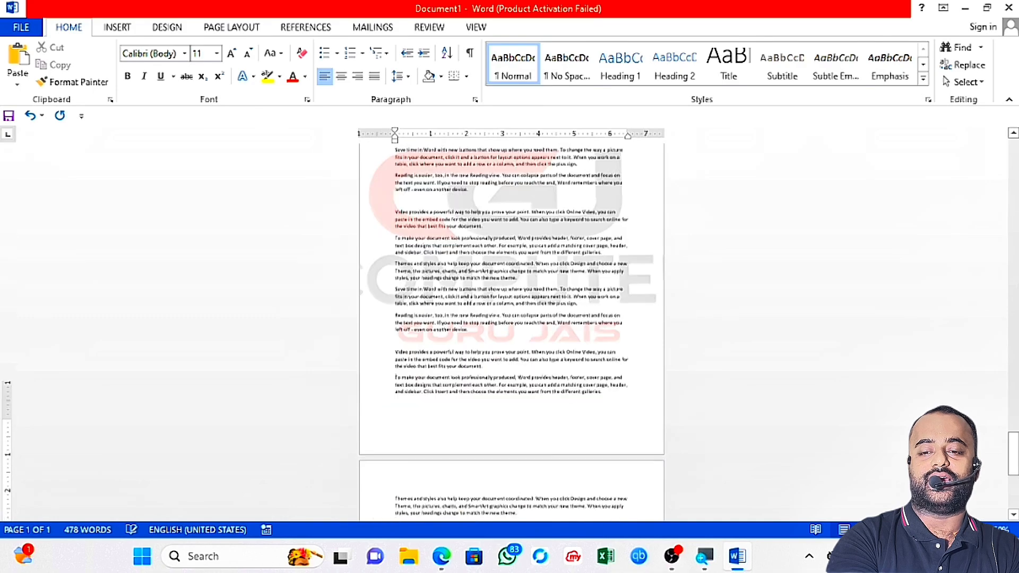
key("ctrl+v")
key("ctrl+v")
key("ctrl+v")
key("ctrl+v")
key("ctrl+v")
key("ctrl+v")
key("ctrl+v")
key("ctrl+v")
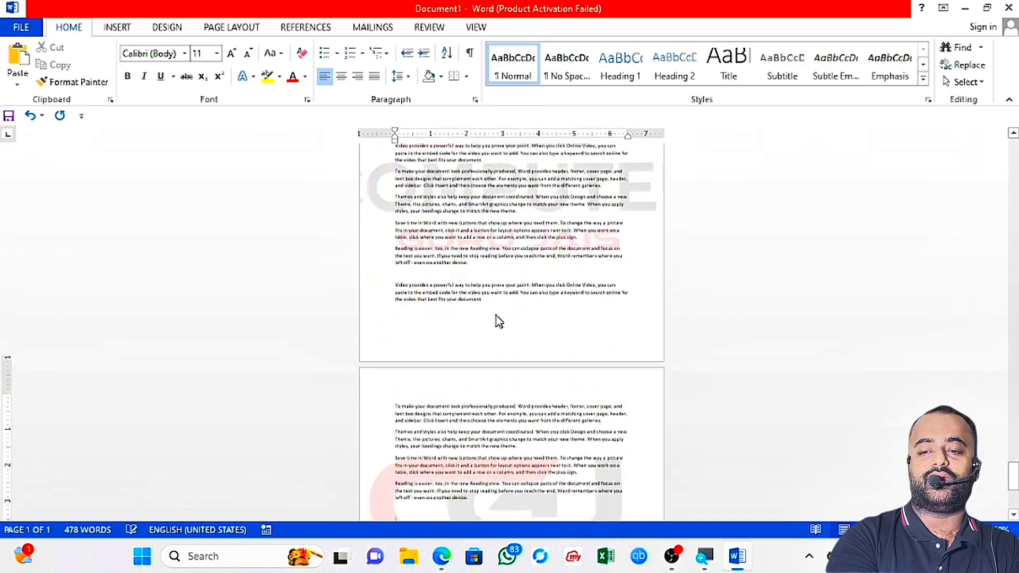
key("ctrl+v")
key("ctrl+v")
key("ctrl+v")
key("ctrl+v")
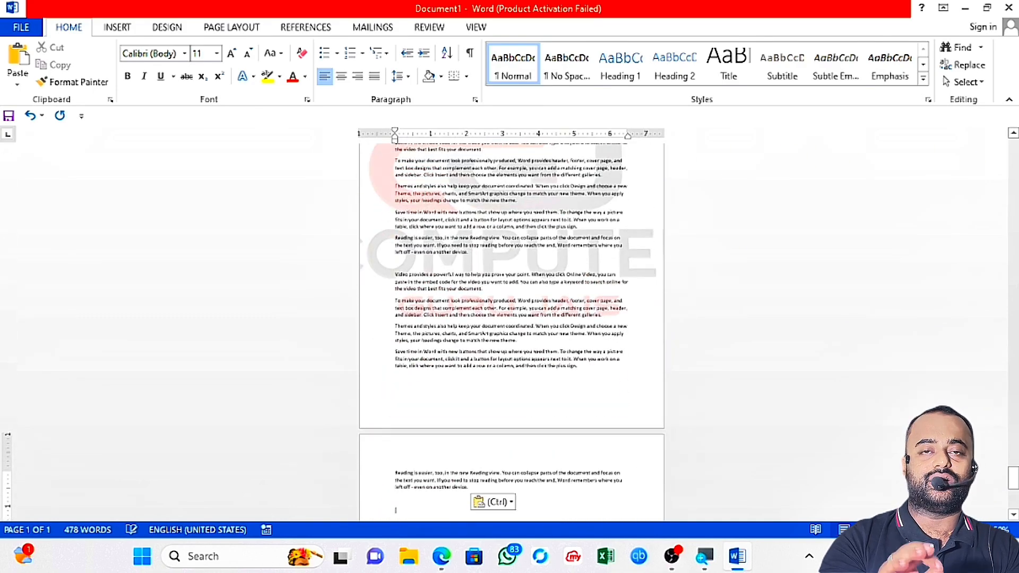
key("ctrl+v")
key("ctrl+v")
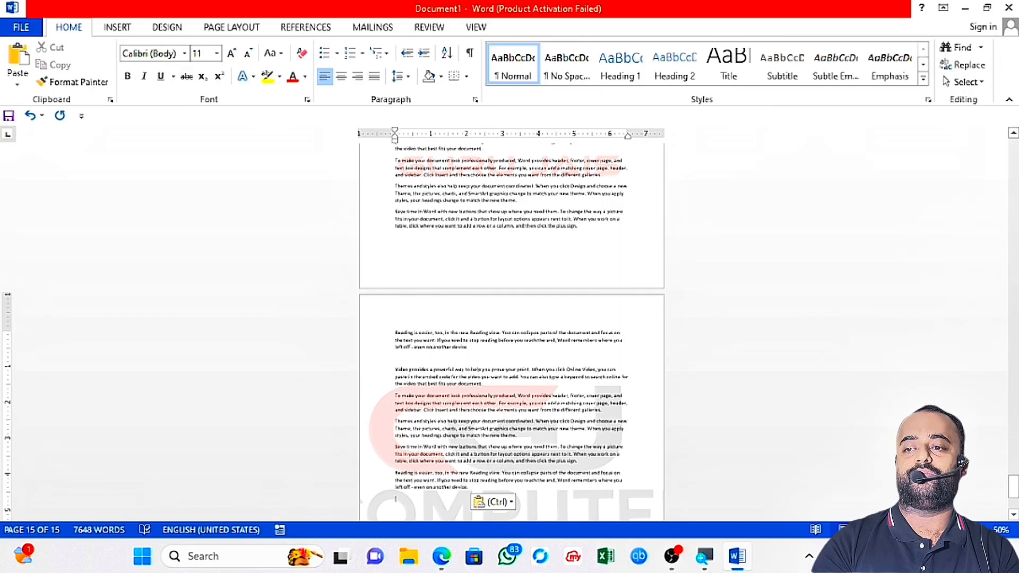
- Jump to page 3 of the document with Go To and close the dialog
left_click(985, 48)
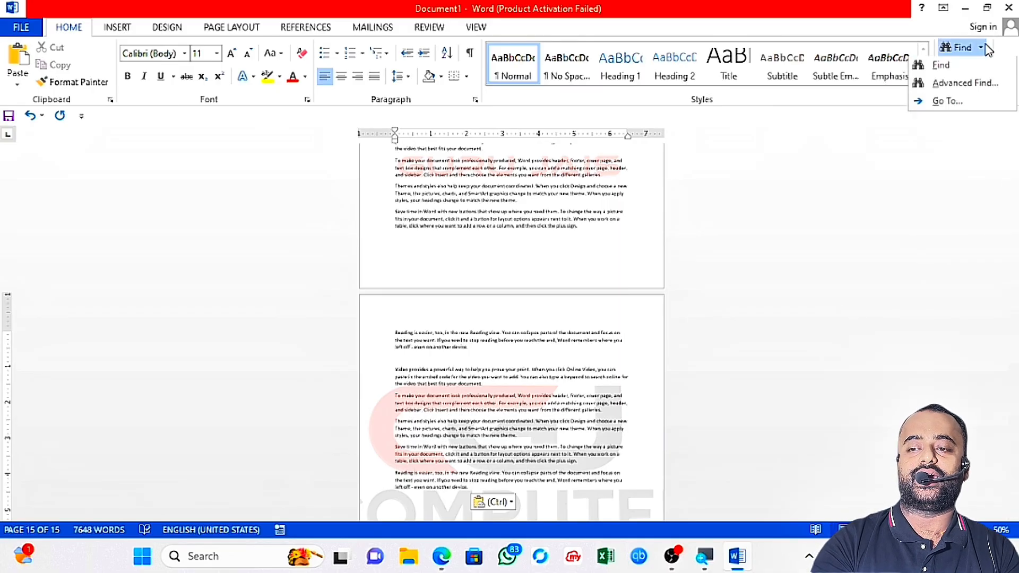
left_click(960, 104)
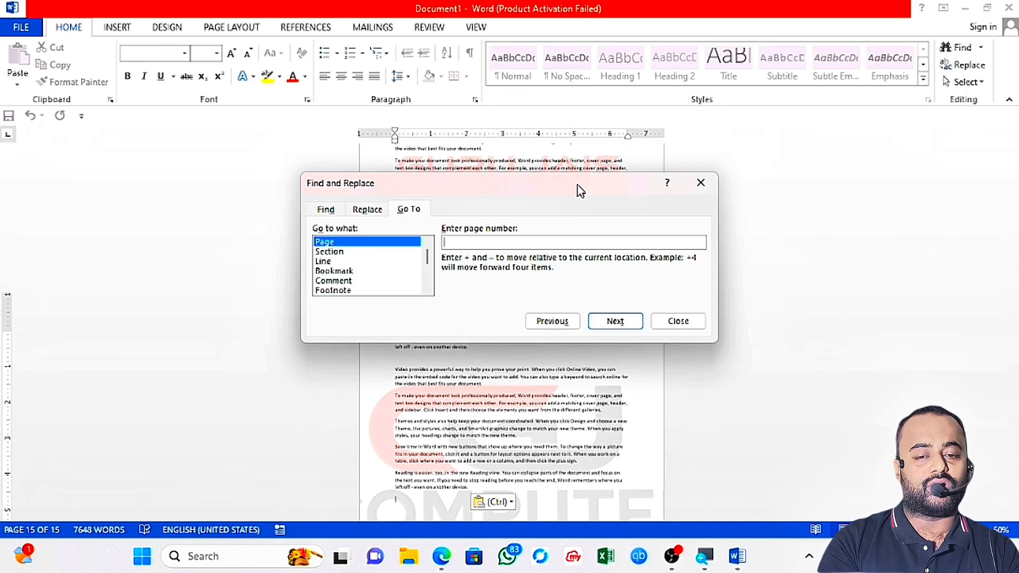
left_click(350, 252)
left_click(334, 263)
left_click(338, 271)
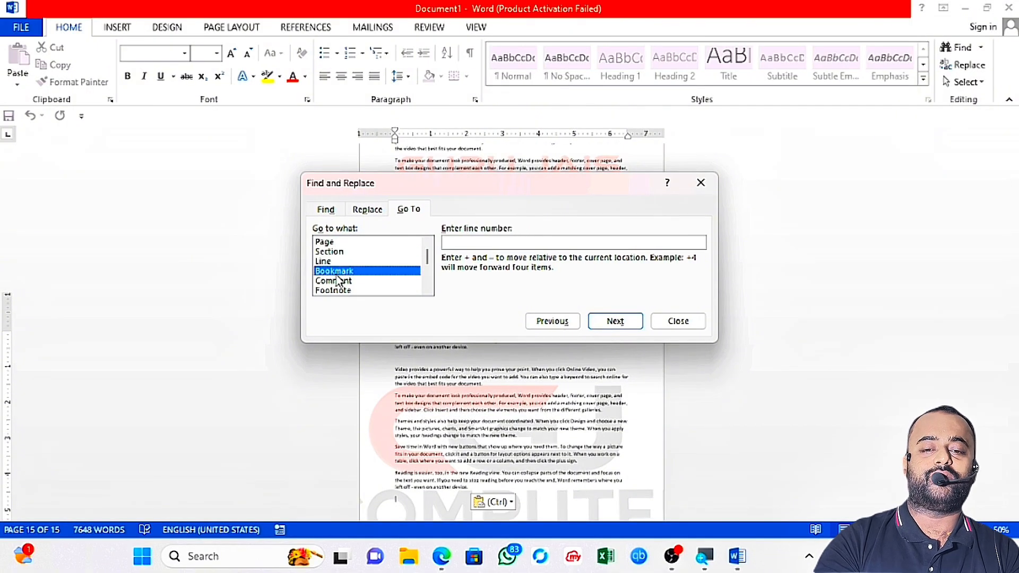
left_click(338, 243)
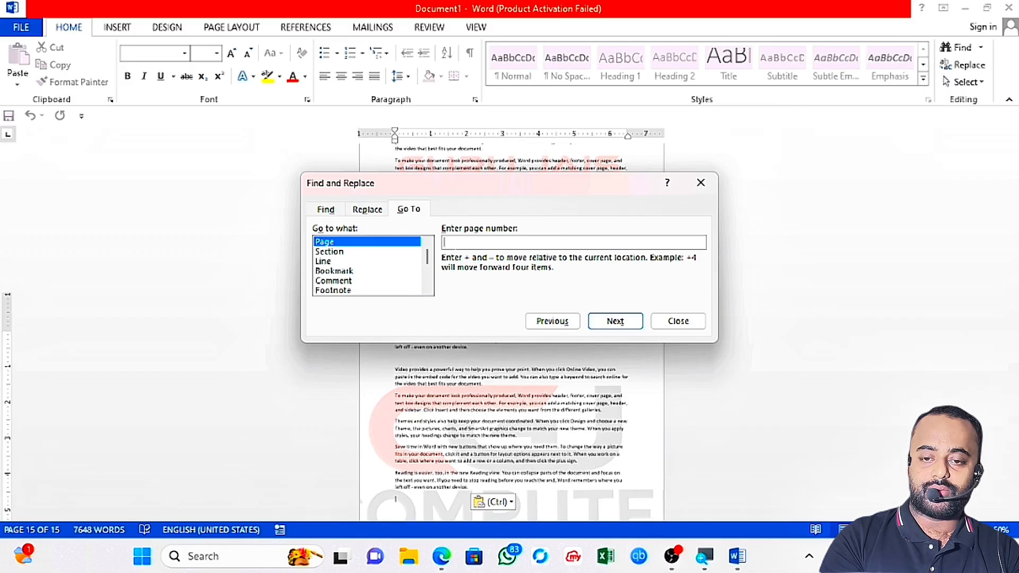
type("3")
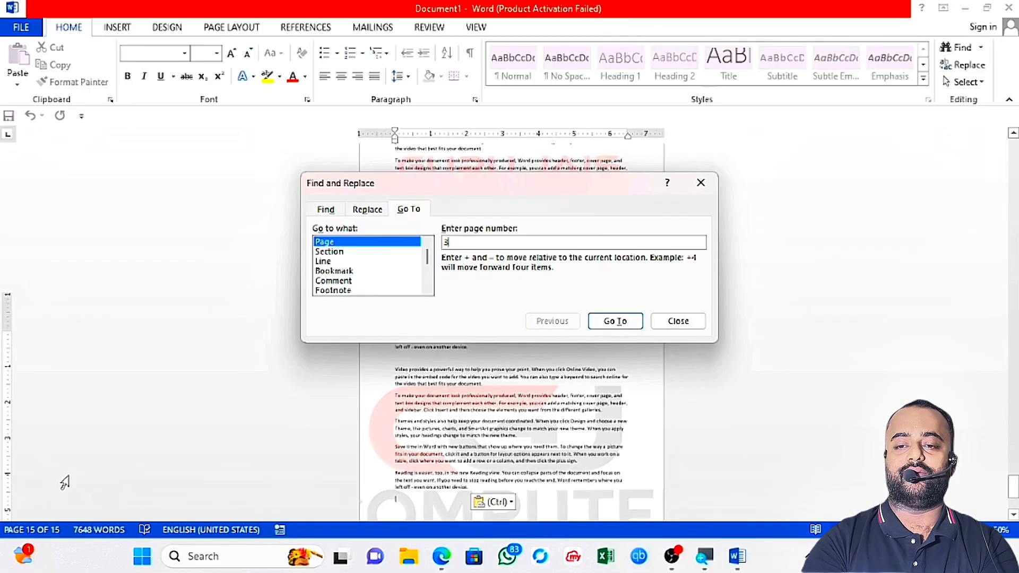
left_click(609, 323)
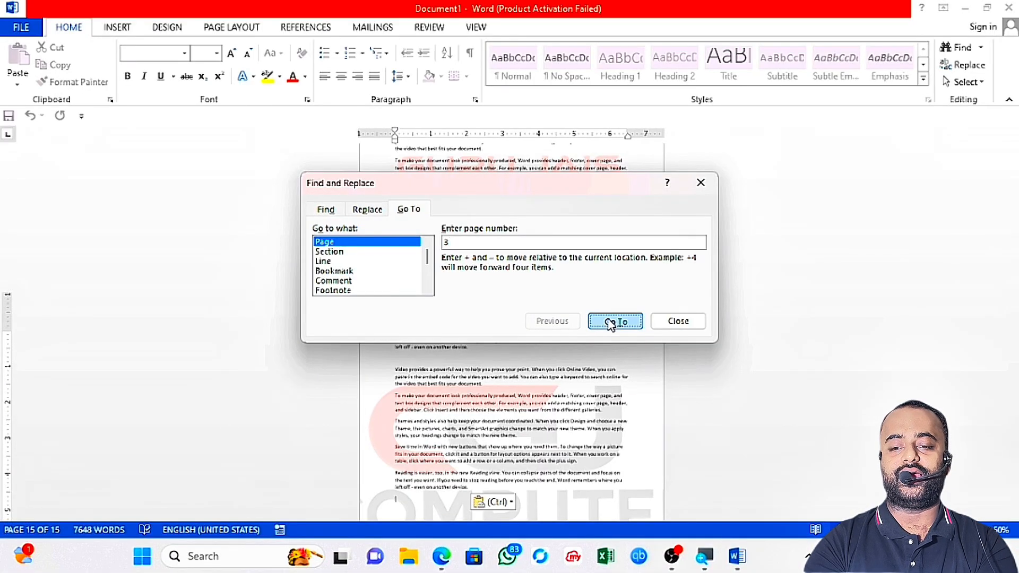
left_click(668, 328)
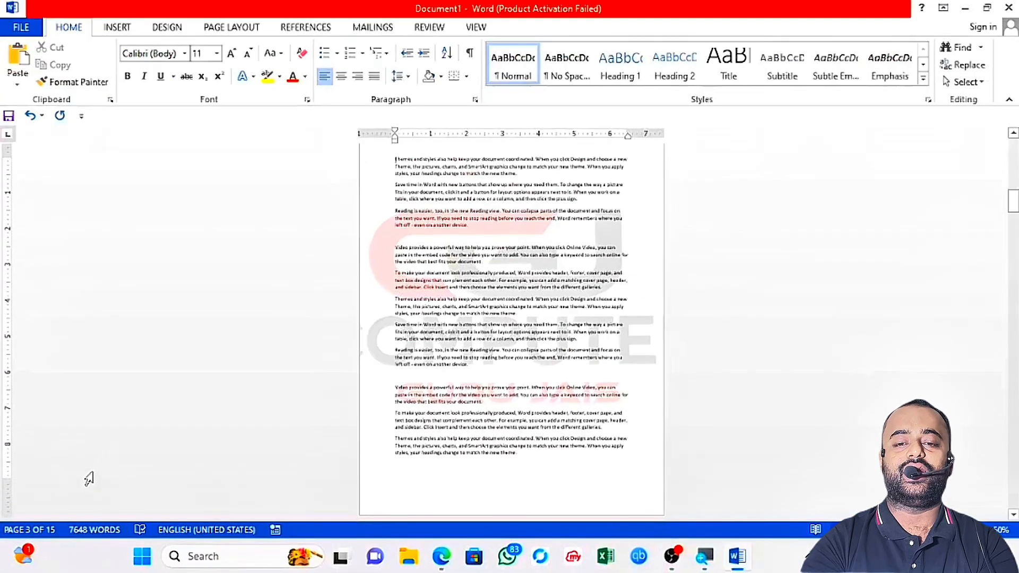
- Return to the document's first page and look at the Replace options without changing anything
scroll(516, 330, "up", 7)
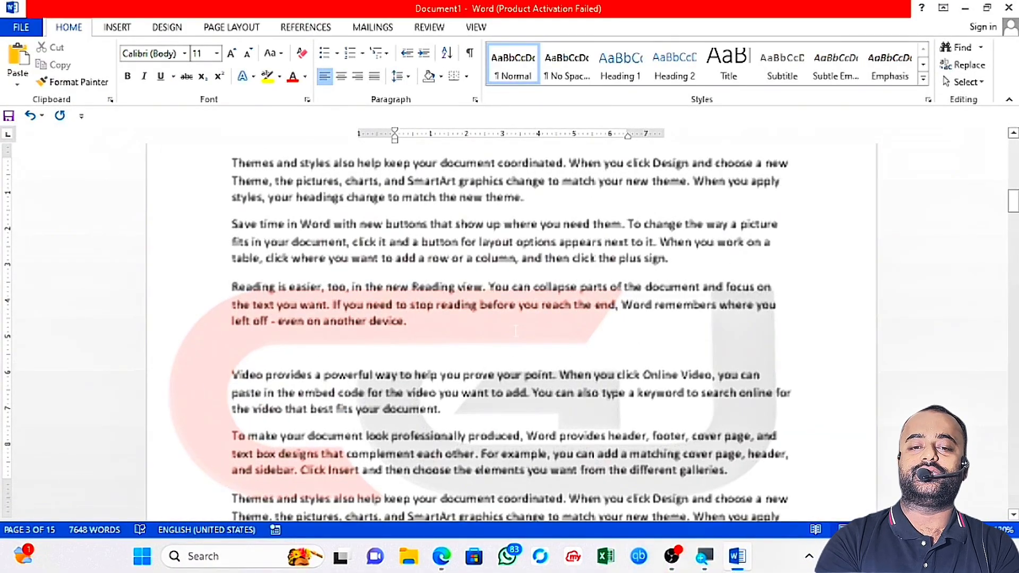
scroll(515, 330, "up", 5)
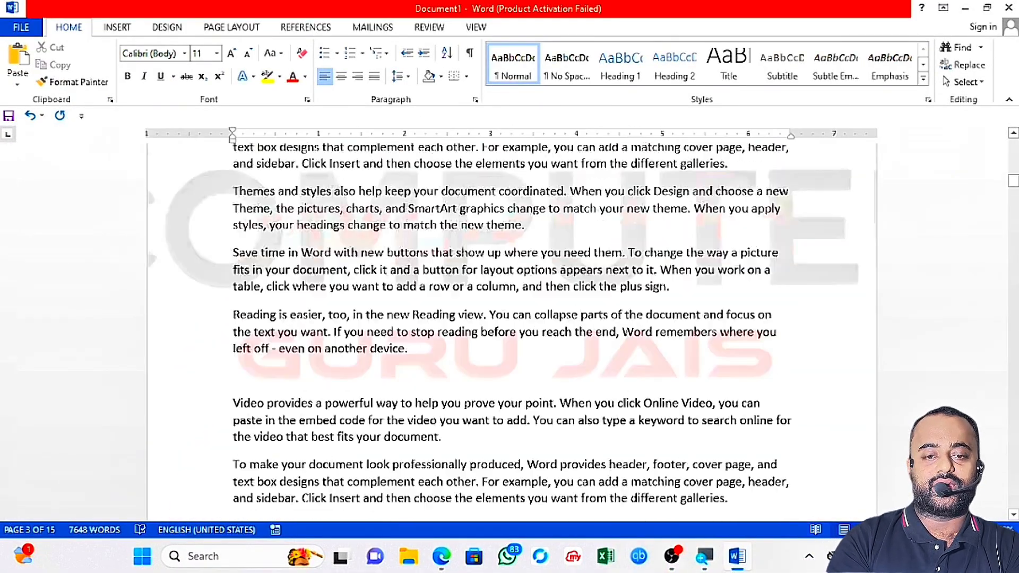
left_click(965, 65)
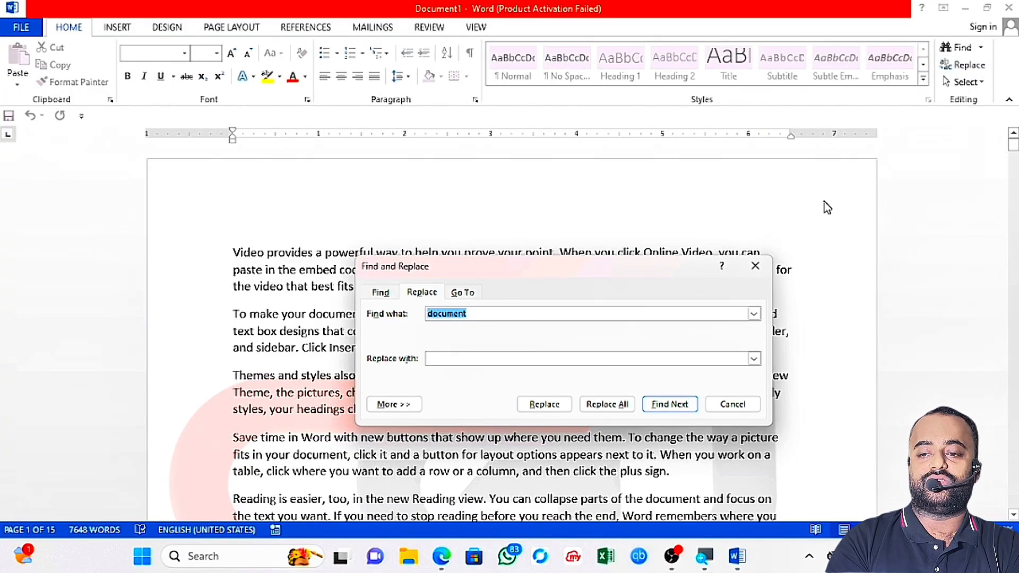
left_click(754, 269)
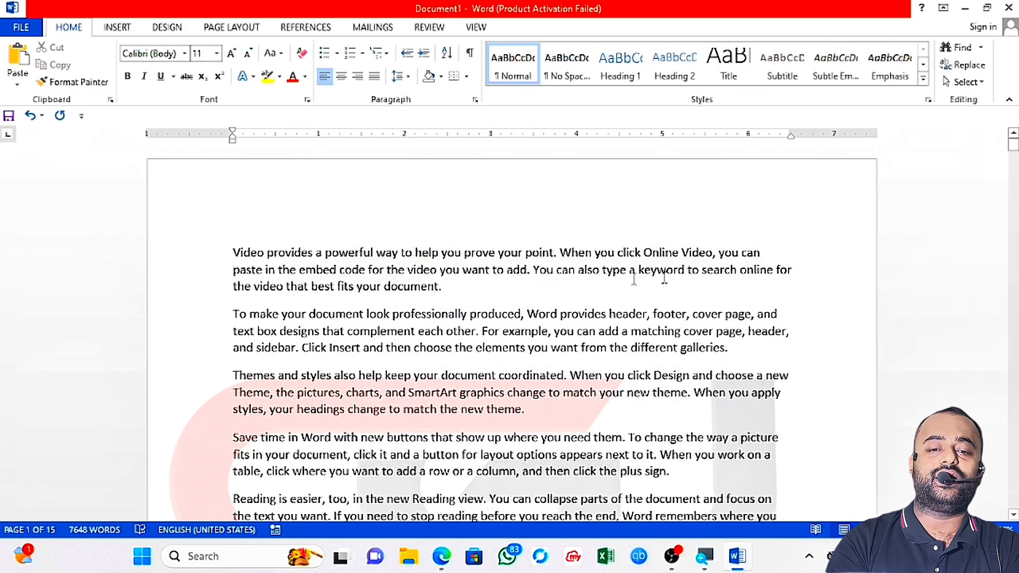
- Switch to the PDF notes in the browser, read the Replace and Select explanations on page 23, and return to Word
key("alt+Tab")
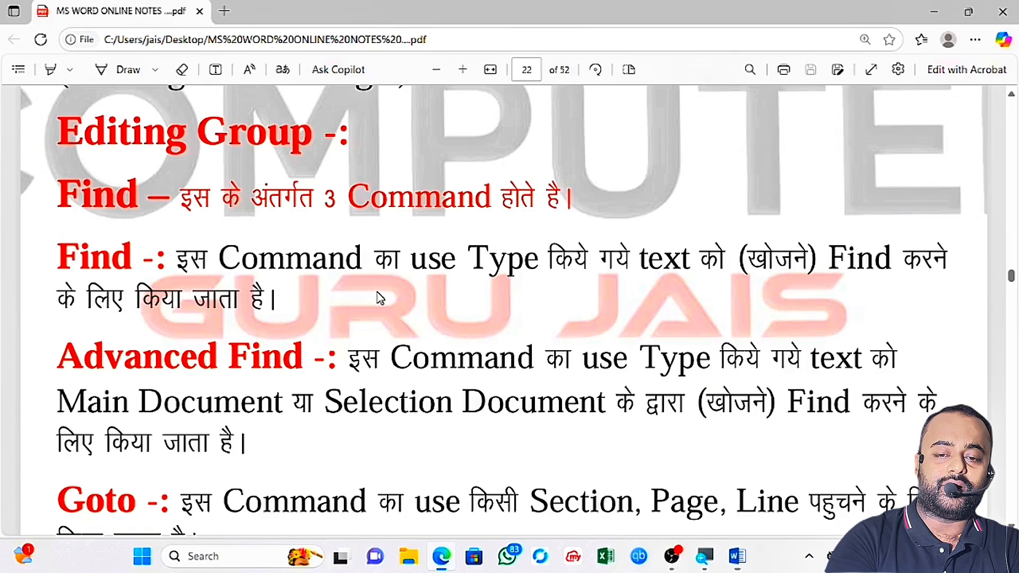
scroll(502, 249, "down", 1)
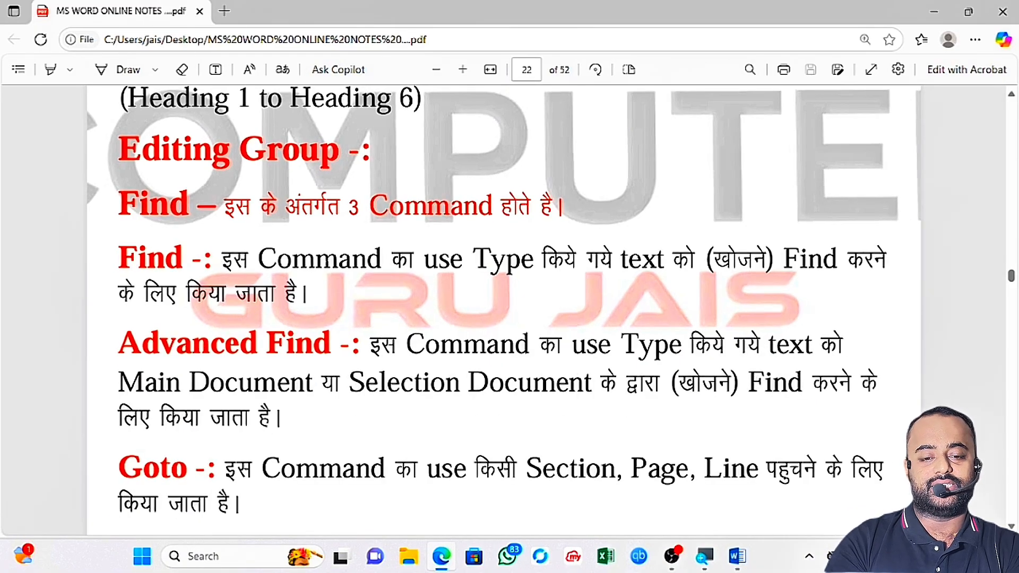
scroll(501, 250, "down", 3)
scroll(325, 239, "down", 8)
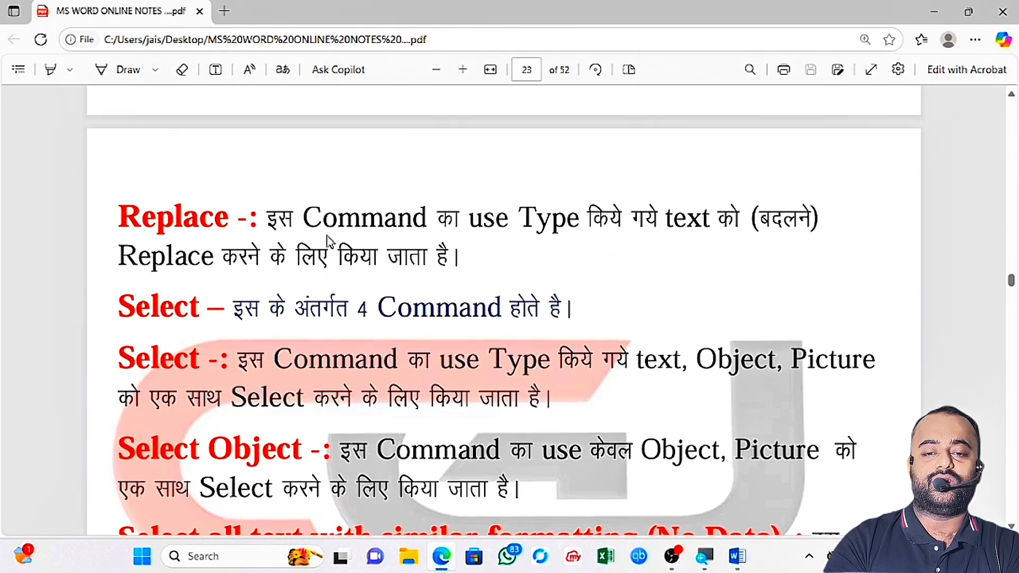
scroll(330, 244, "up", 2, "ctrl")
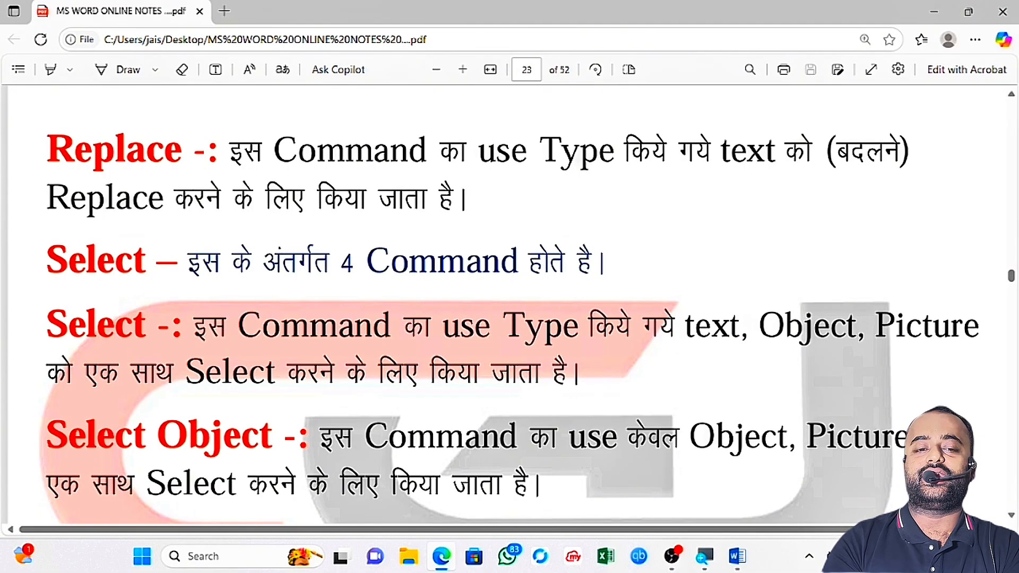
key("alt+Tab")
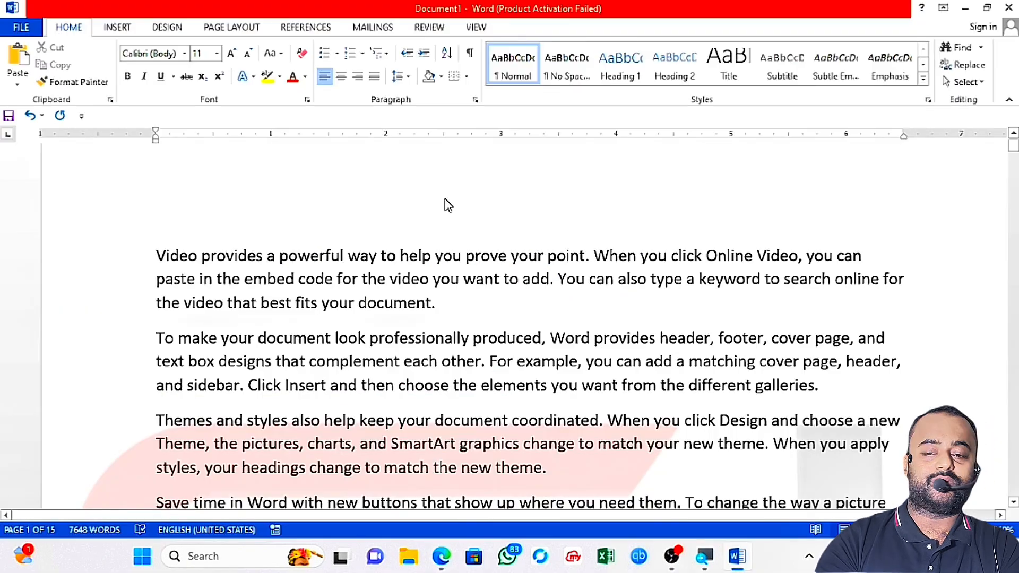
- Color three occurrences of "video" in the first paragraph red: the opening word, the one after "Online" and the one in the last line
double_click(180, 261)
left_click(292, 77)
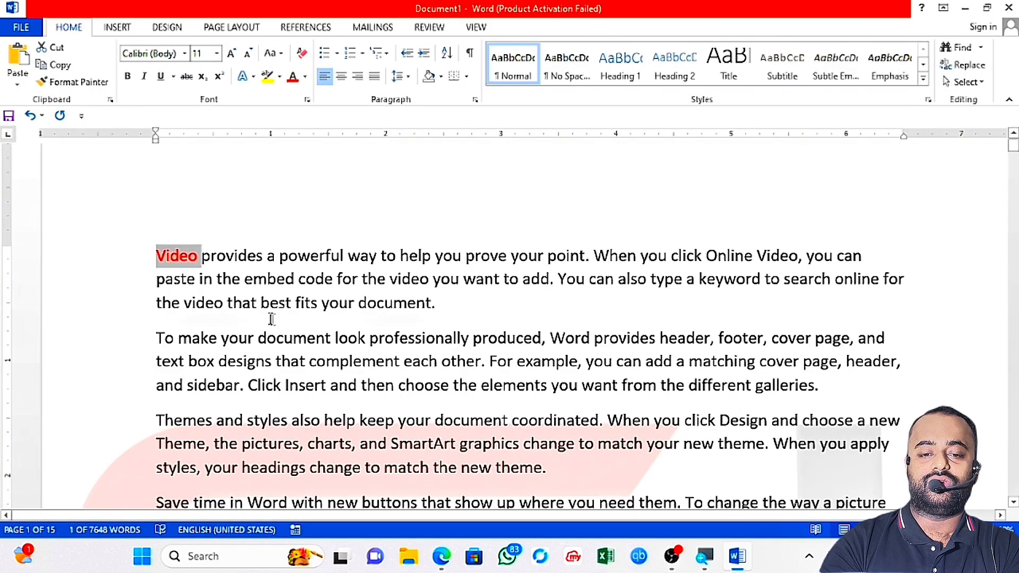
double_click(776, 257)
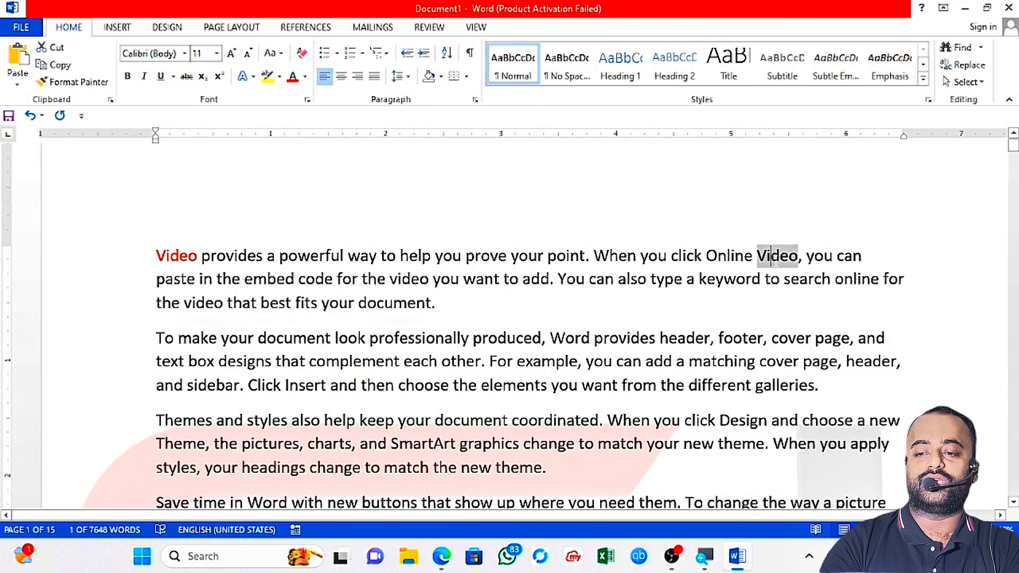
left_click(293, 75)
double_click(215, 301)
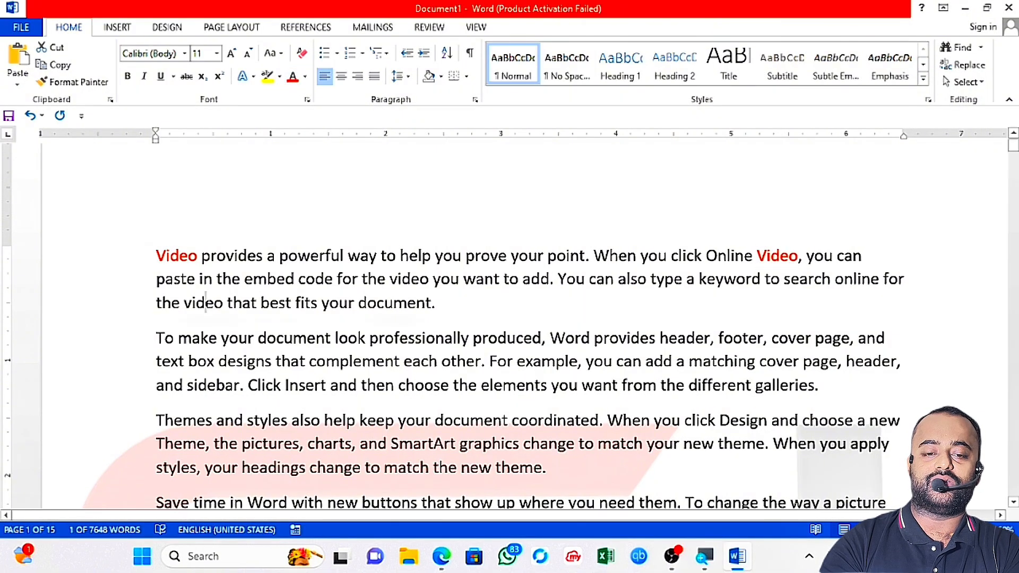
left_click(292, 76)
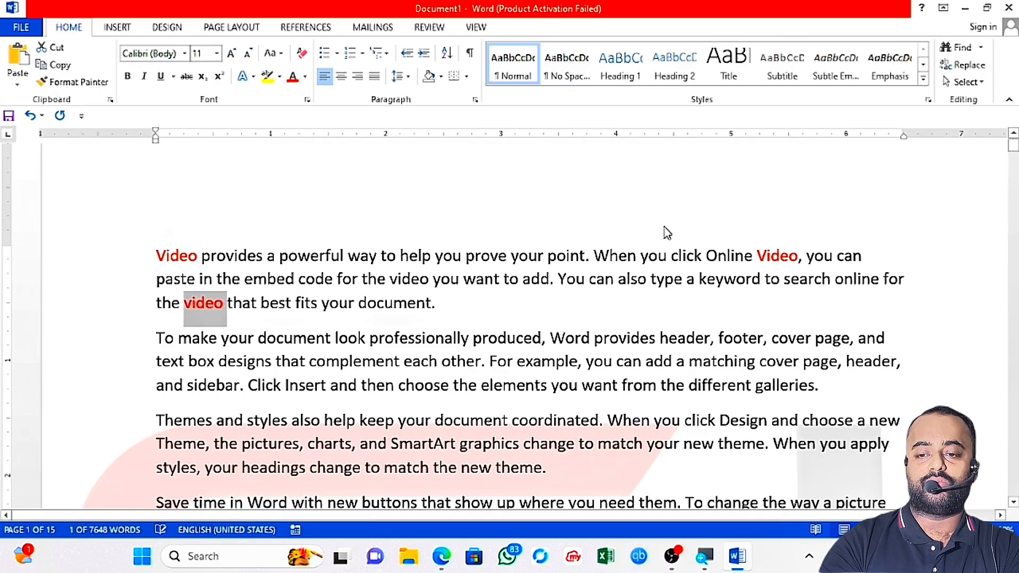
left_click(667, 256)
- Replace every occurrence of "video" in the document with "GURU" and close the Find and Replace dialog
left_click(978, 65)
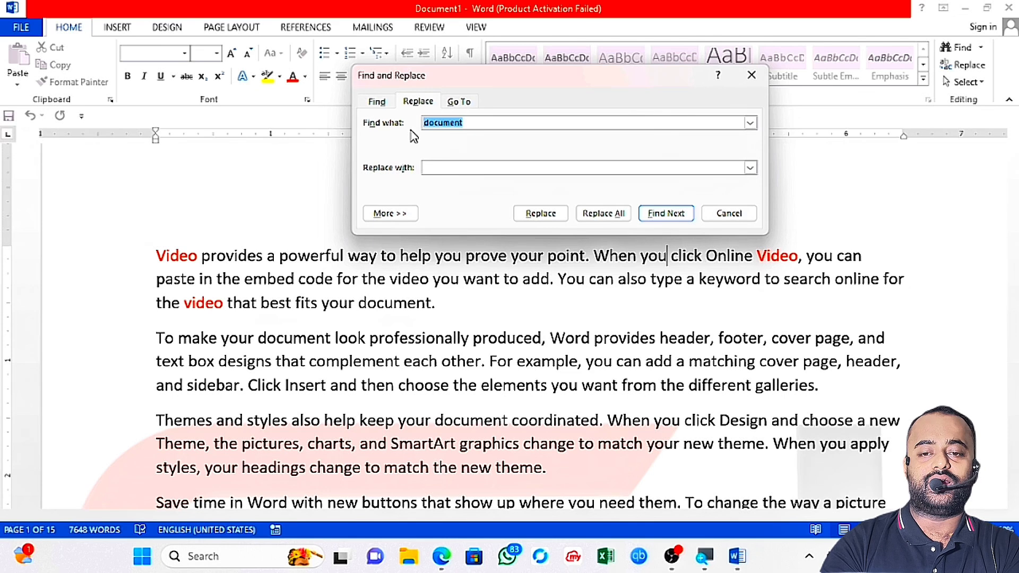
type("video")
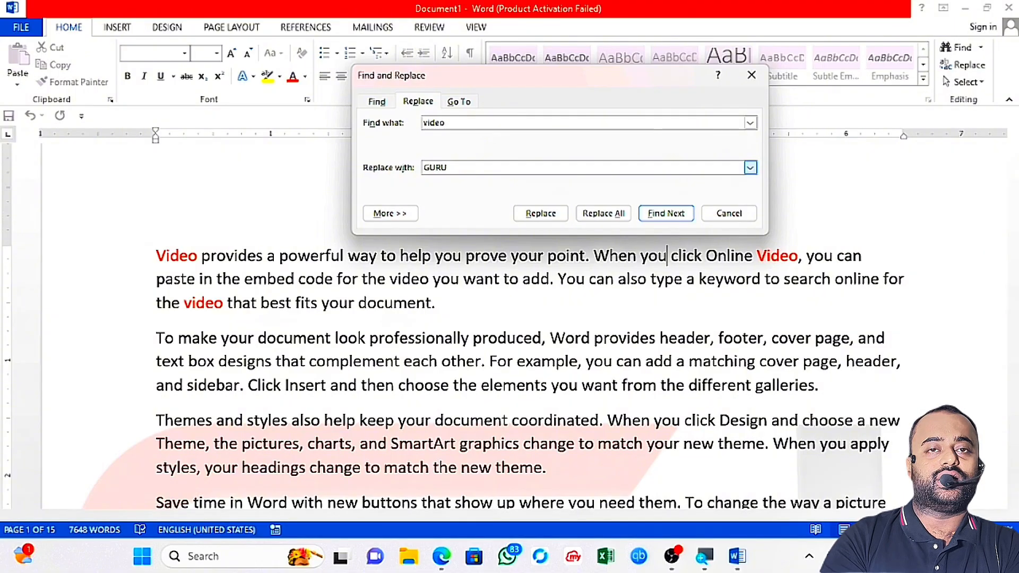
left_click(620, 218)
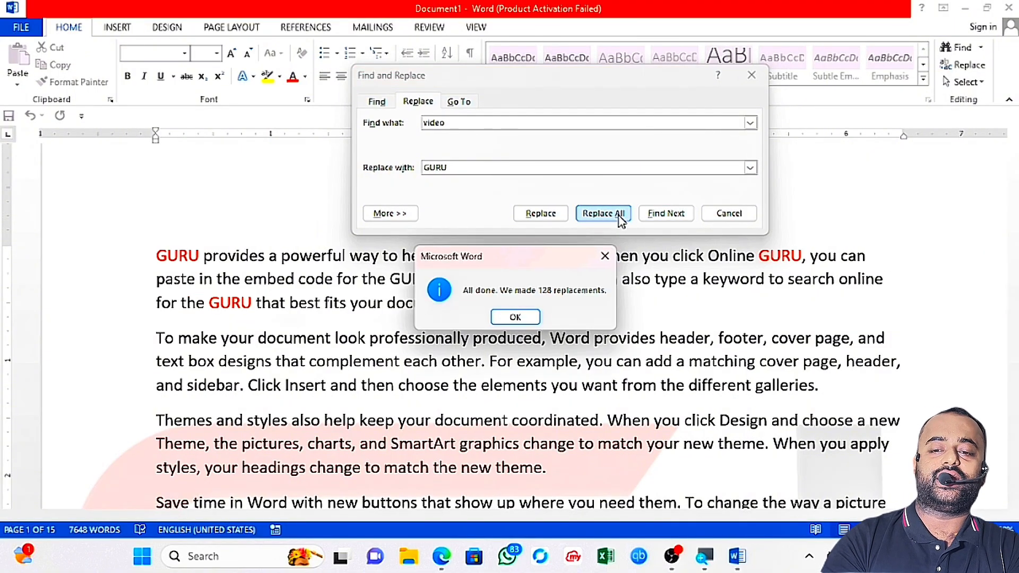
left_click(516, 317)
left_click(729, 213)
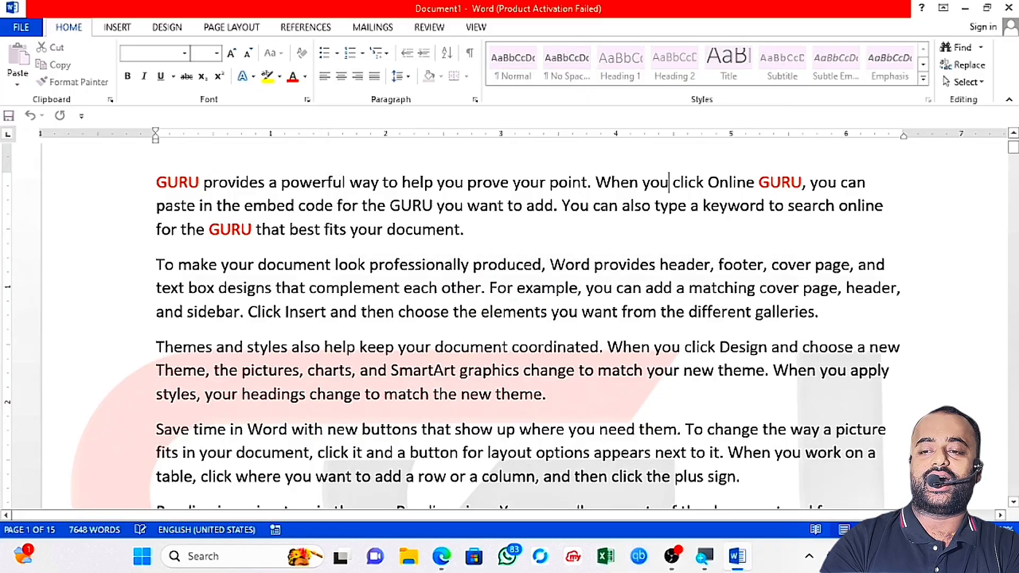
- Select the document's entire contents with Select All and delete them
scroll(509, 319, "up", 1, "ctrl")
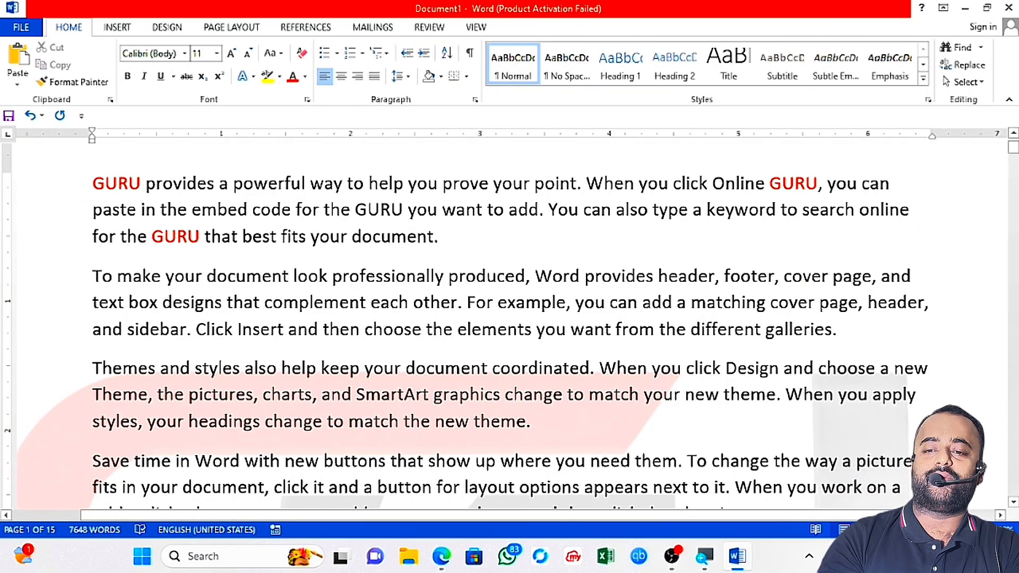
left_click(972, 83)
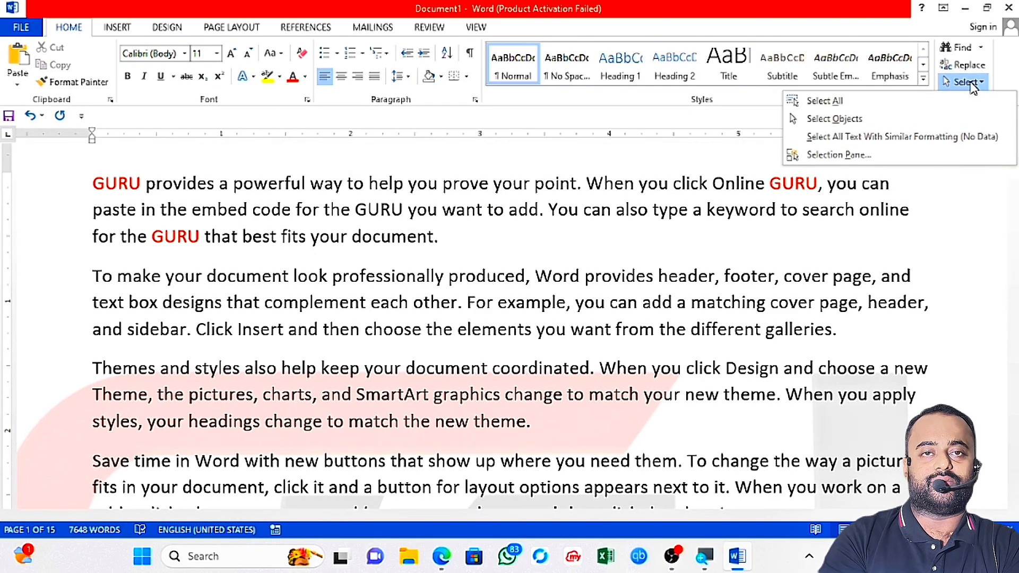
left_click(822, 106)
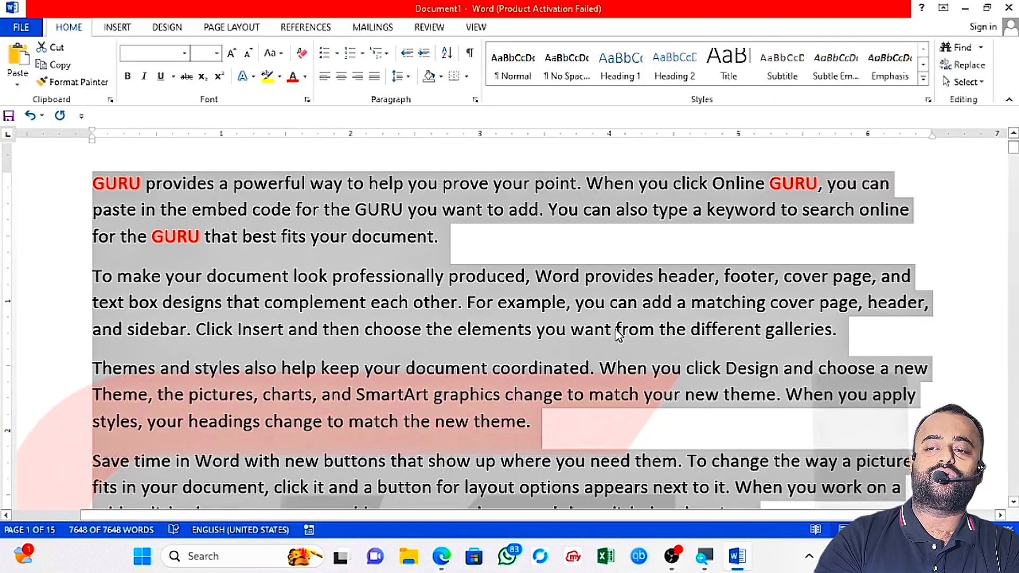
scroll(619, 336, "up", 3)
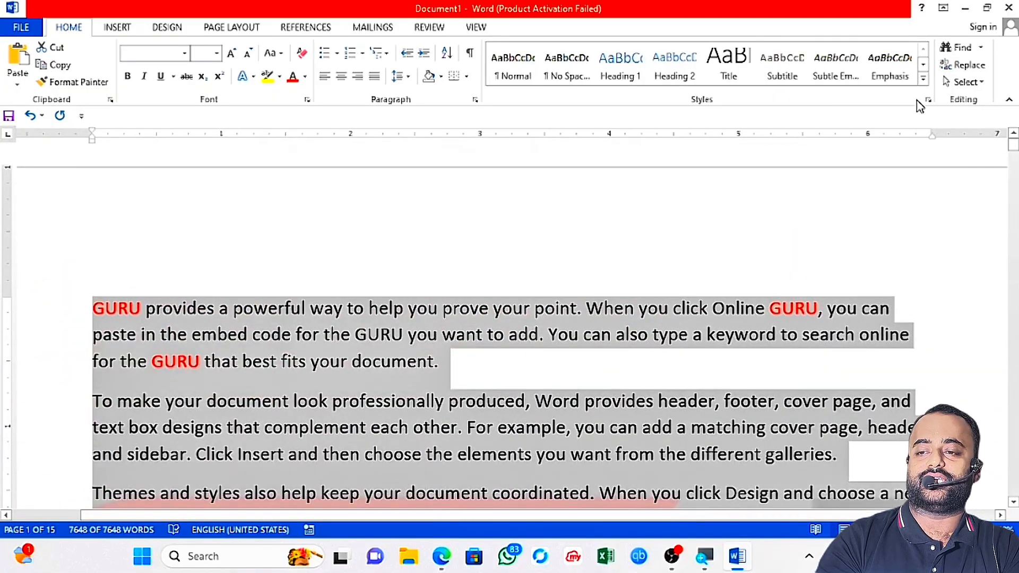
key("Delete")
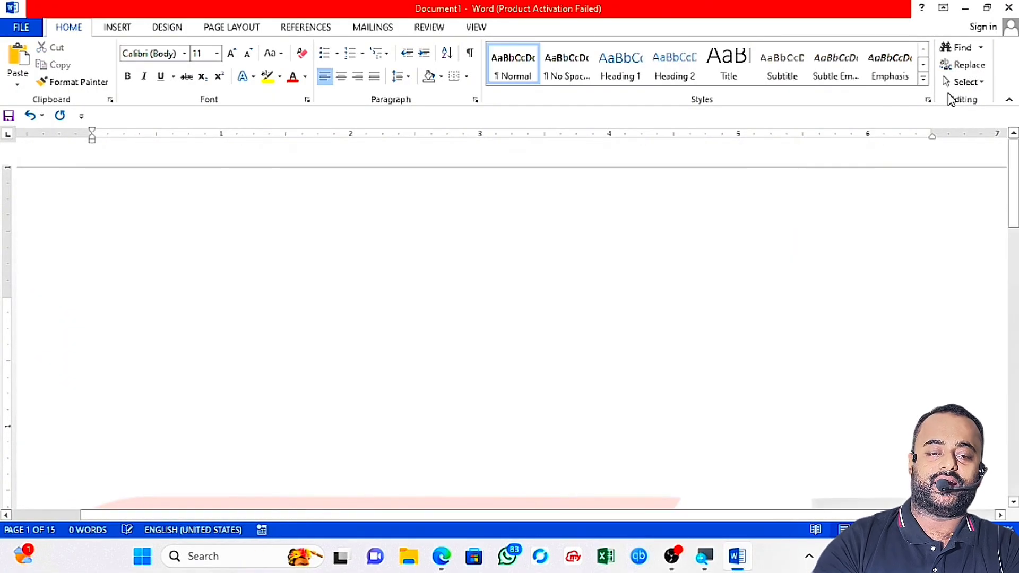
left_click(967, 82)
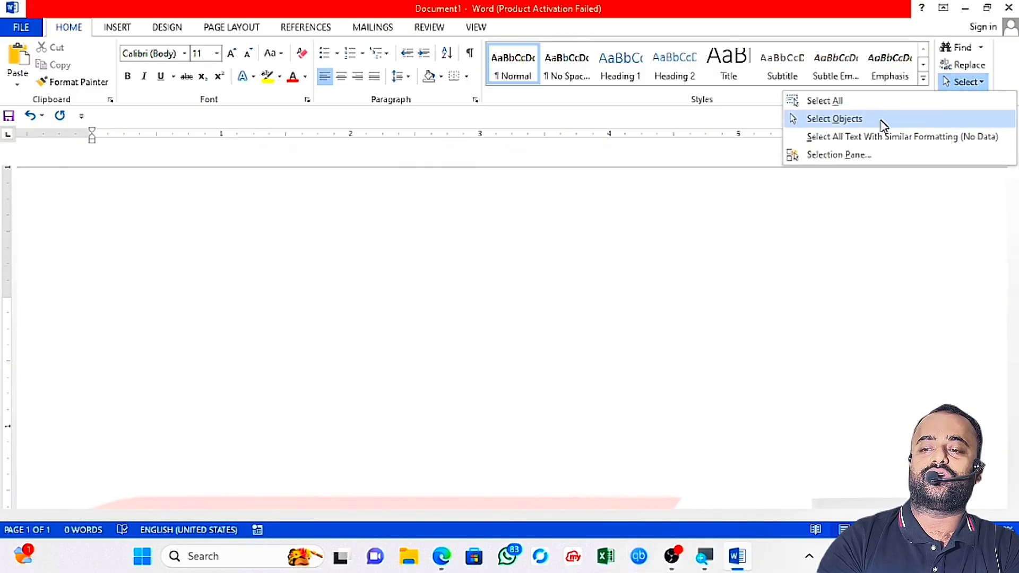
left_click(555, 319)
scroll(531, 324, "down", 5)
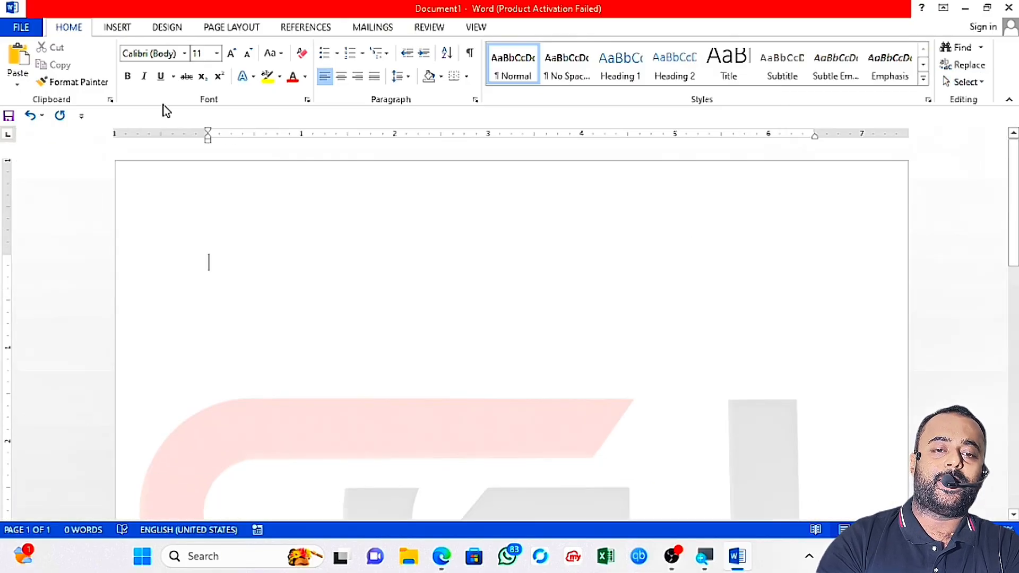
- Draw an oval shape near the top of the empty page and deselect it
left_click(117, 29)
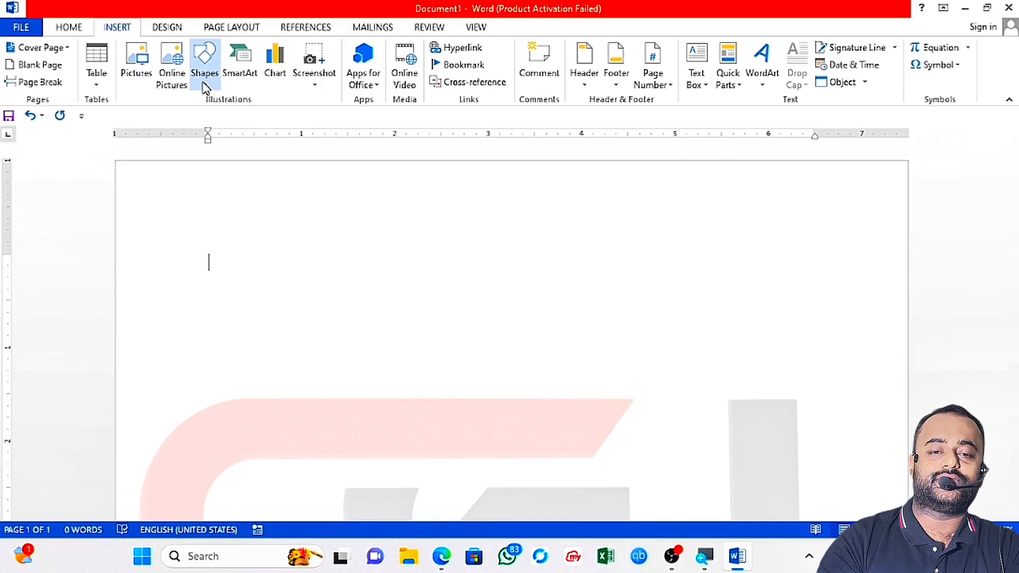
left_click(204, 77)
left_click(258, 116)
left_click_drag(287, 274, 414, 418)
left_click(309, 166)
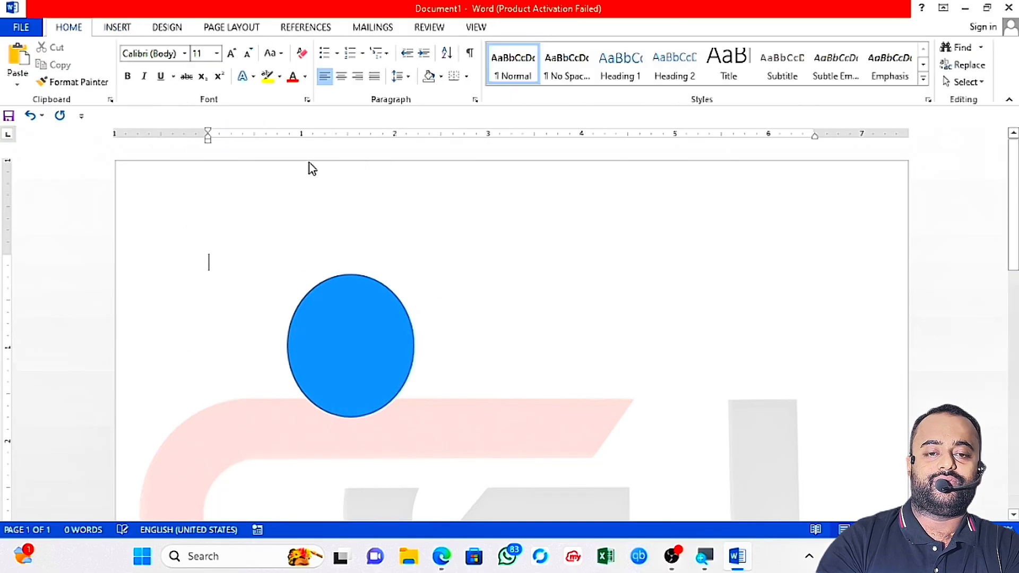
- Draw a rounded rectangle about 1.36" high and 1.81" wide and place it just to the right of the oval
left_click(131, 31)
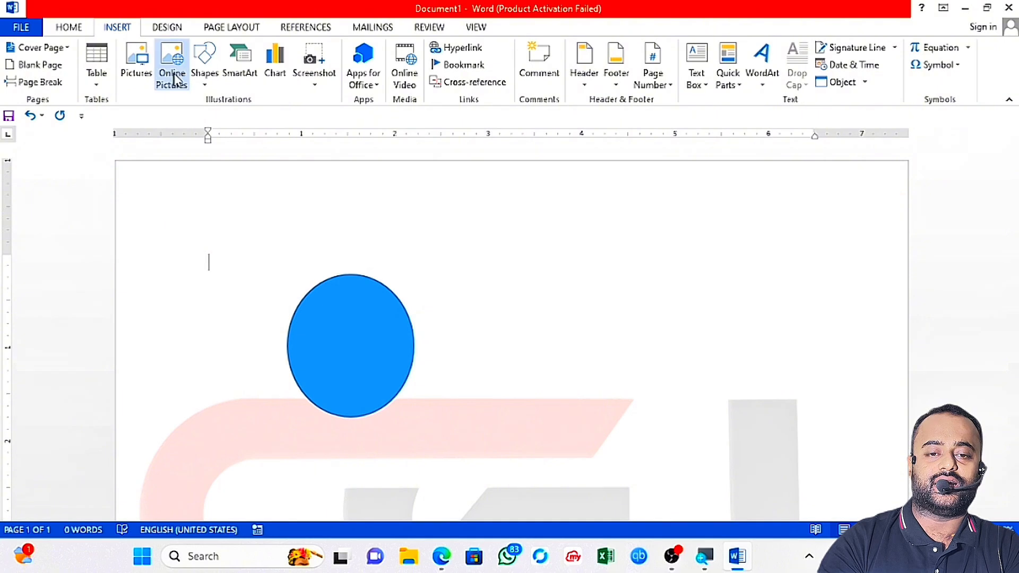
left_click(206, 69)
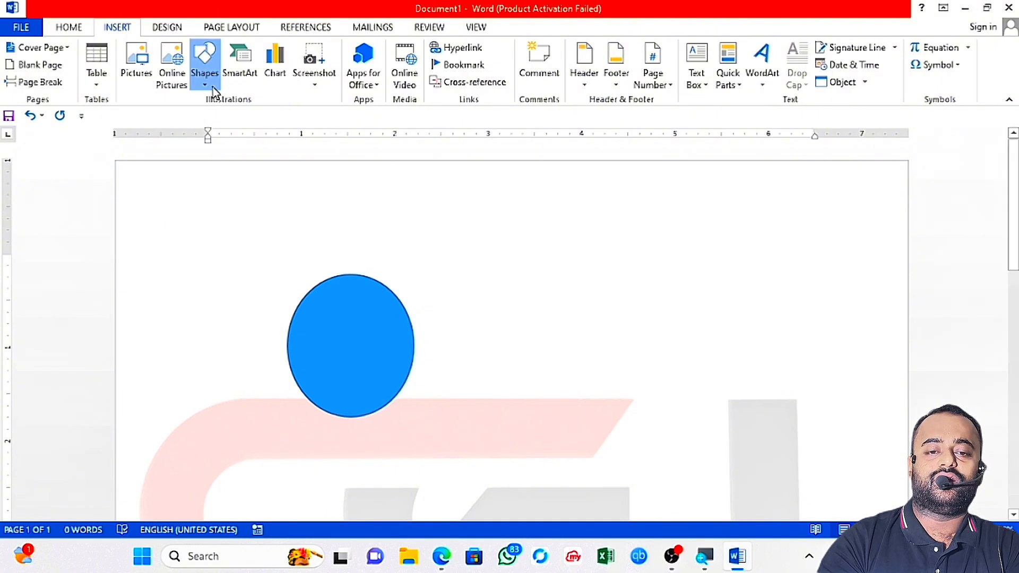
left_click(274, 117)
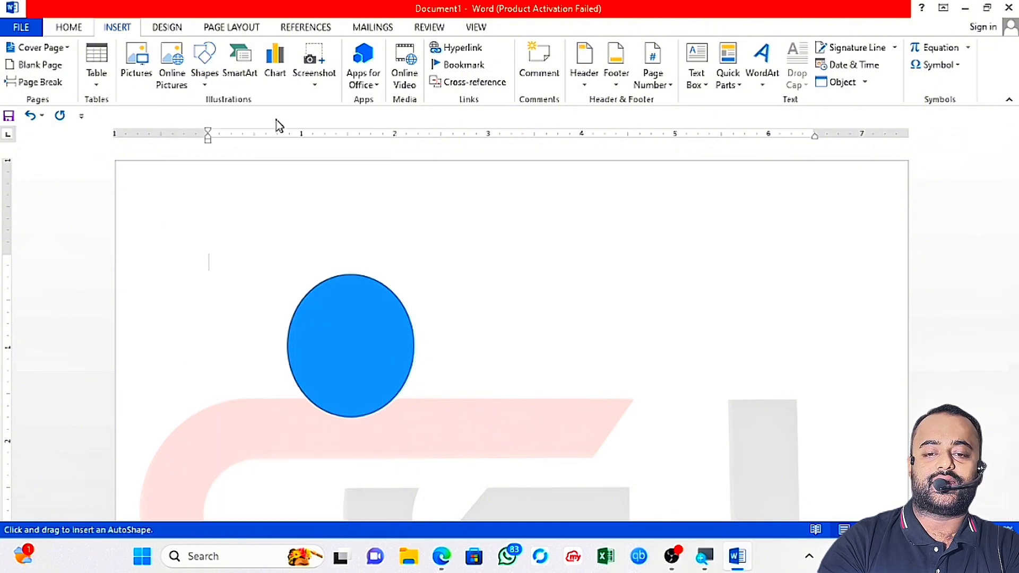
left_click_drag(509, 249, 680, 376)
left_click_drag(629, 318, 578, 364)
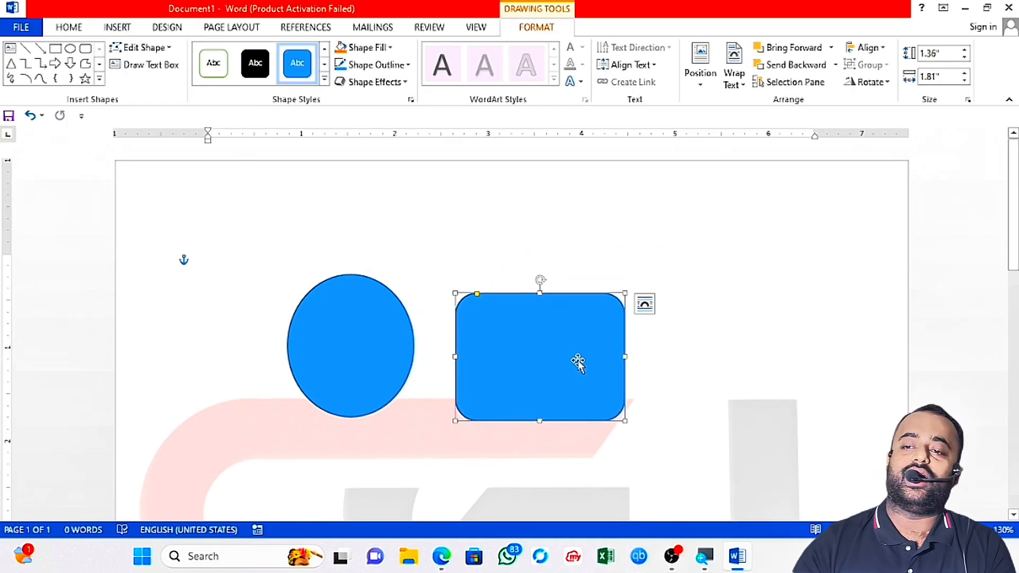
- Select the oval and the rounded rectangle individually, one at a time, ending with the oval
left_click(78, 33)
left_click(355, 328)
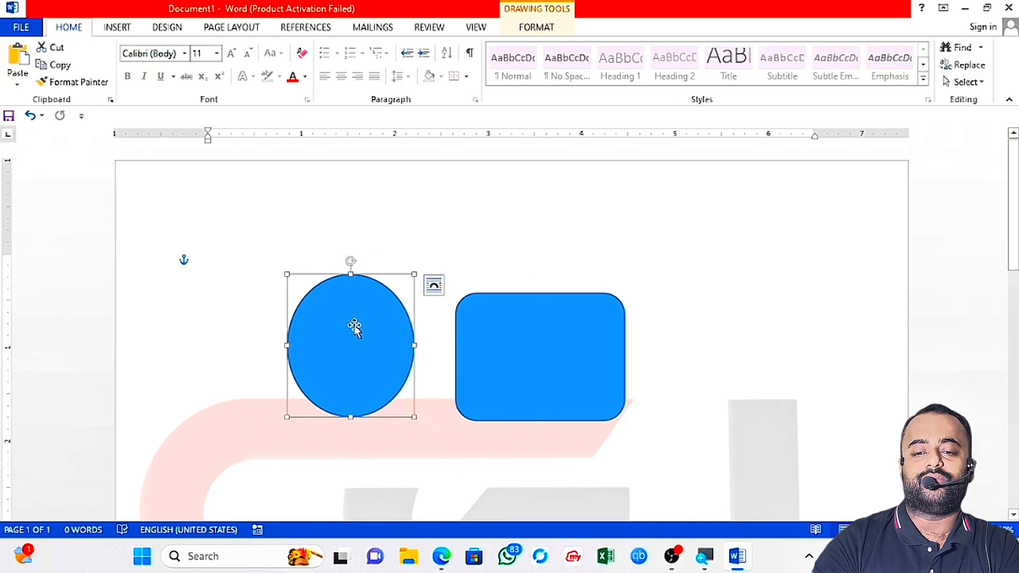
left_click(561, 313)
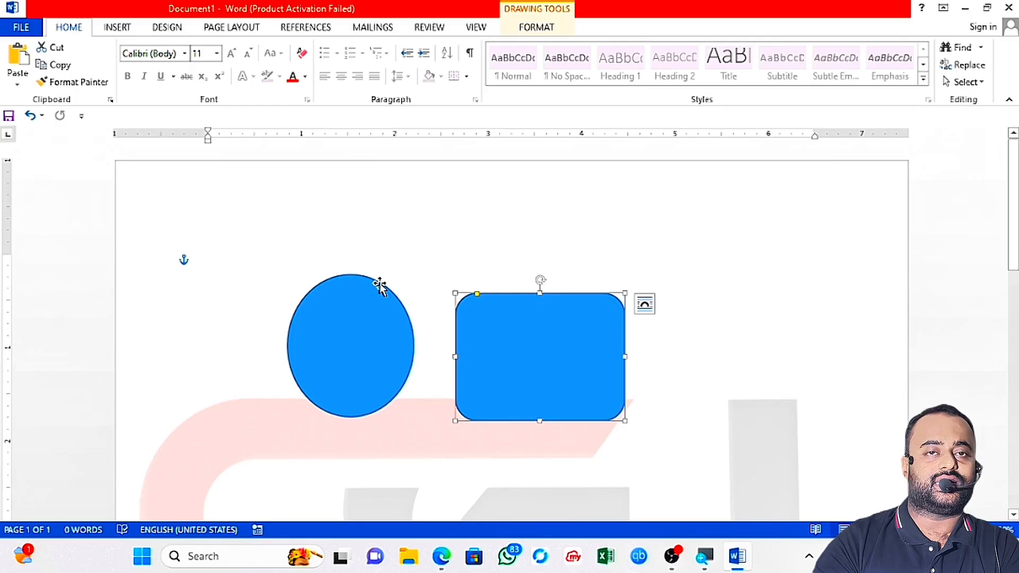
left_click(380, 317)
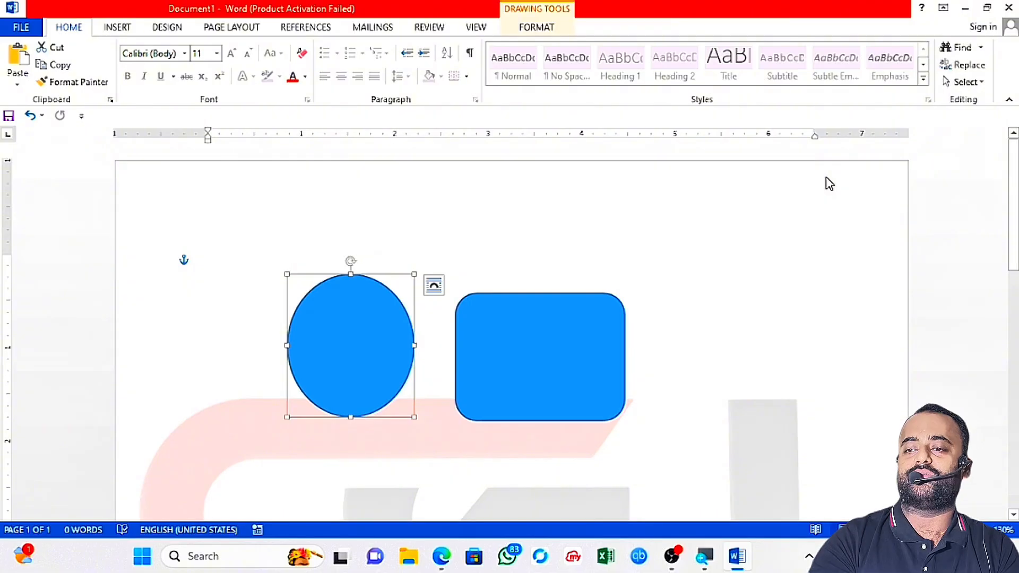
- Use Select Objects to select the oval and the rounded rectangle together with a selection box around both
left_click(962, 82)
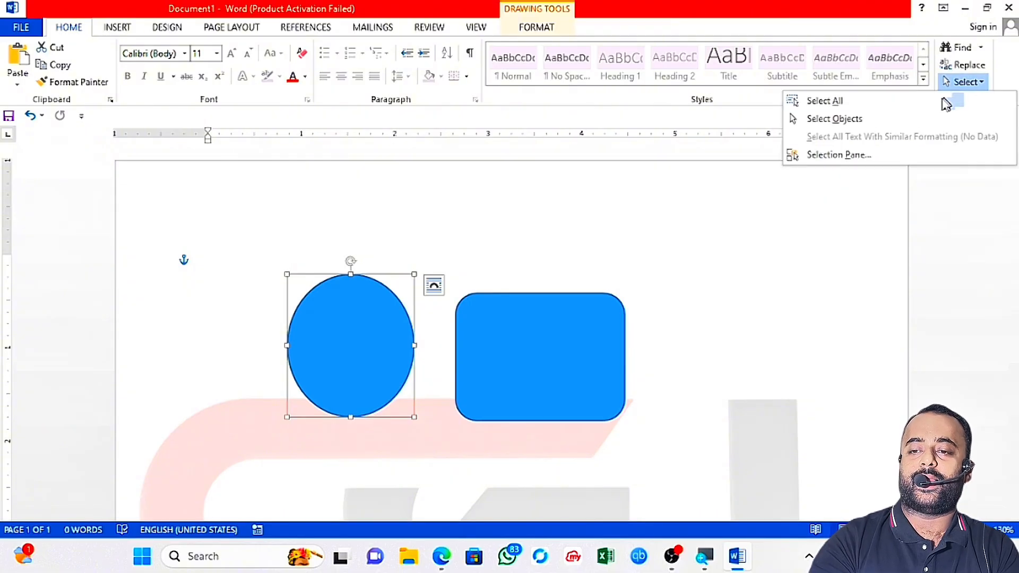
left_click(891, 126)
left_click_drag(265, 228, 703, 478)
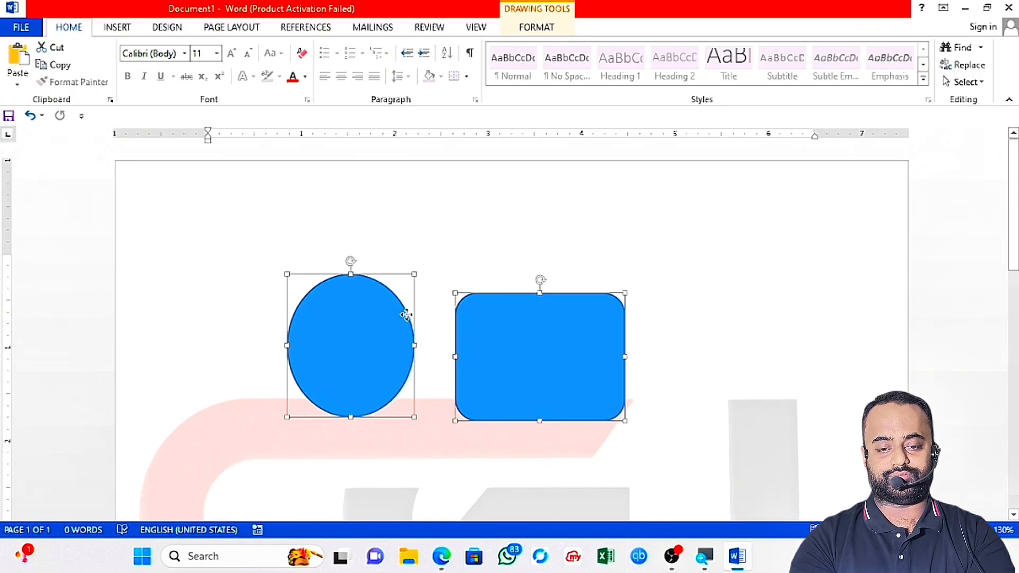
- Move the selected oval and rounded rectangle slightly left together, and place a duplicate of the oval to the right of the rectangle
left_click_drag(403, 316, 375, 316)
left_click(768, 351)
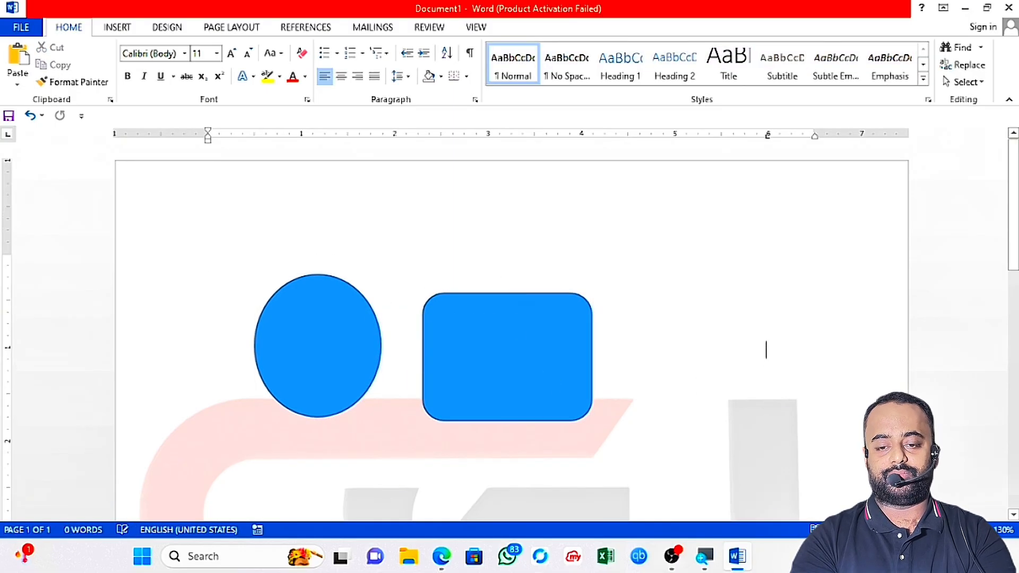
left_click(314, 338)
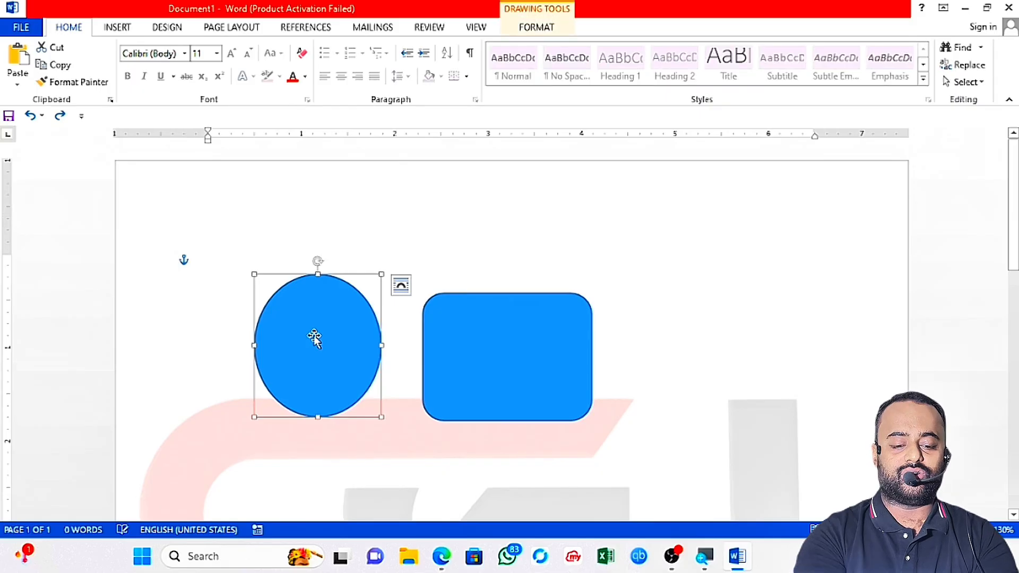
key("ctrl+d")
left_click_drag(314, 335, 711, 340)
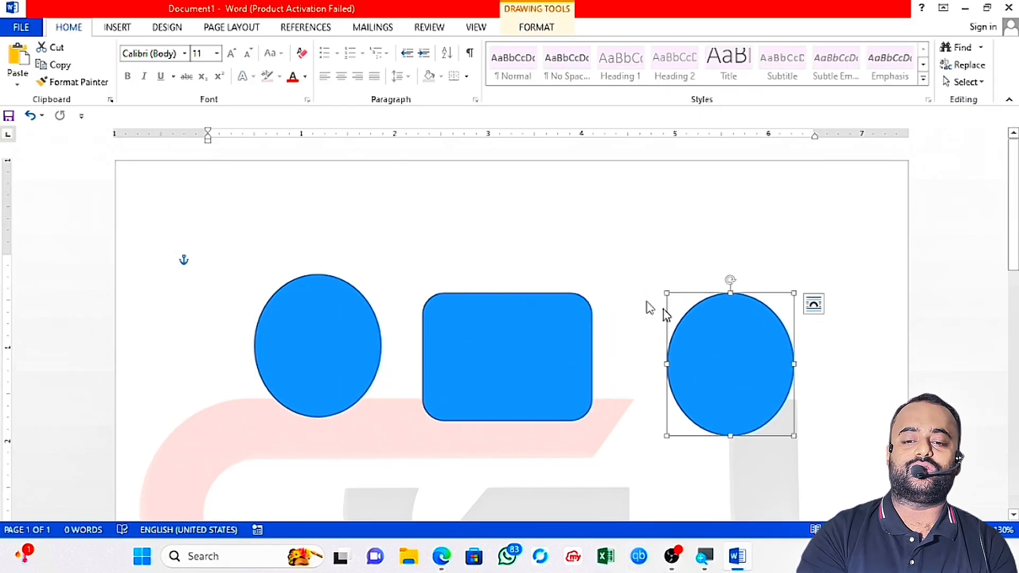
- Select the rounded rectangle and the two ovals individually, one at a time, ending with the duplicate oval
left_click(573, 339)
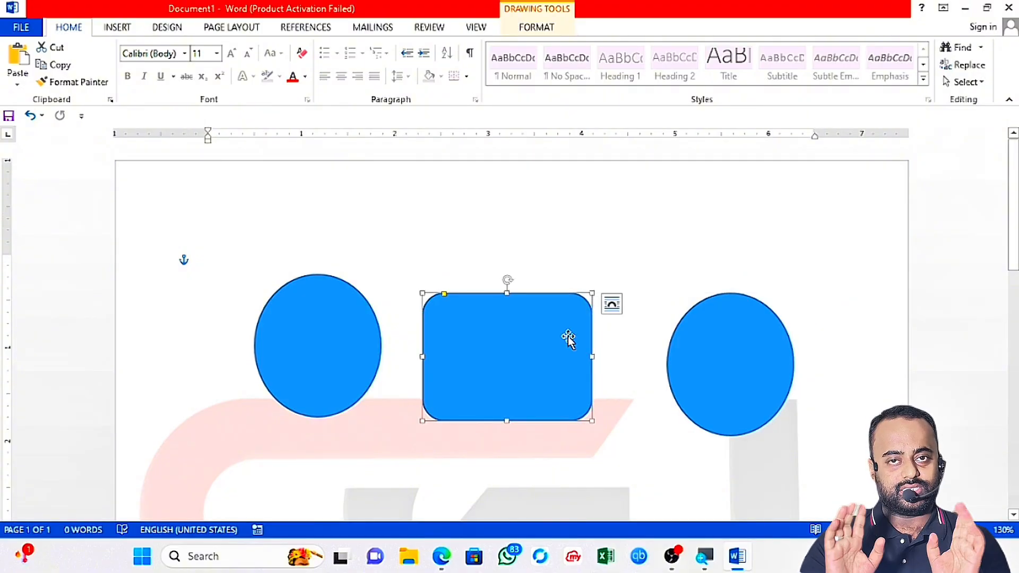
left_click(735, 342)
left_click(326, 341)
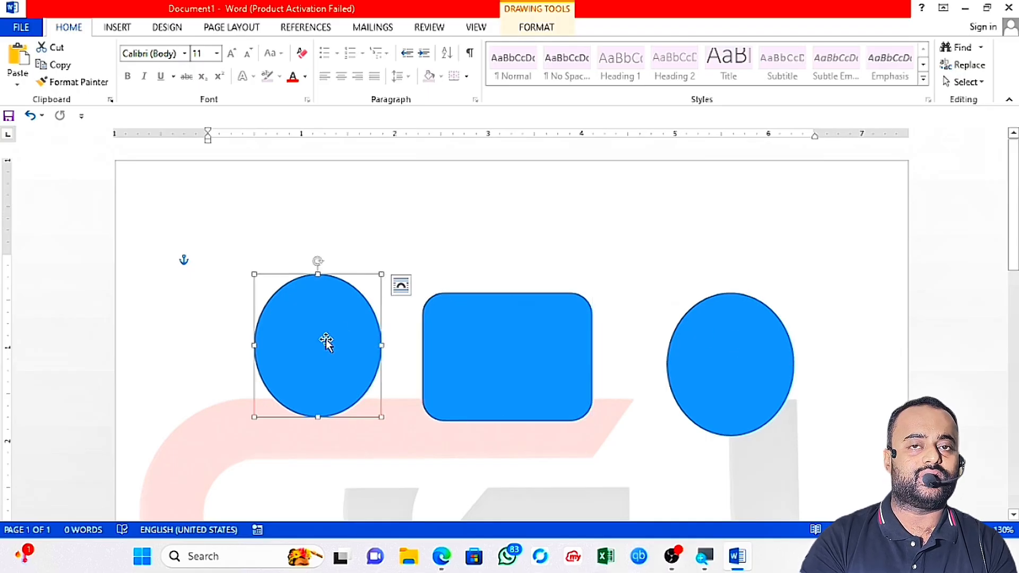
left_click(696, 335)
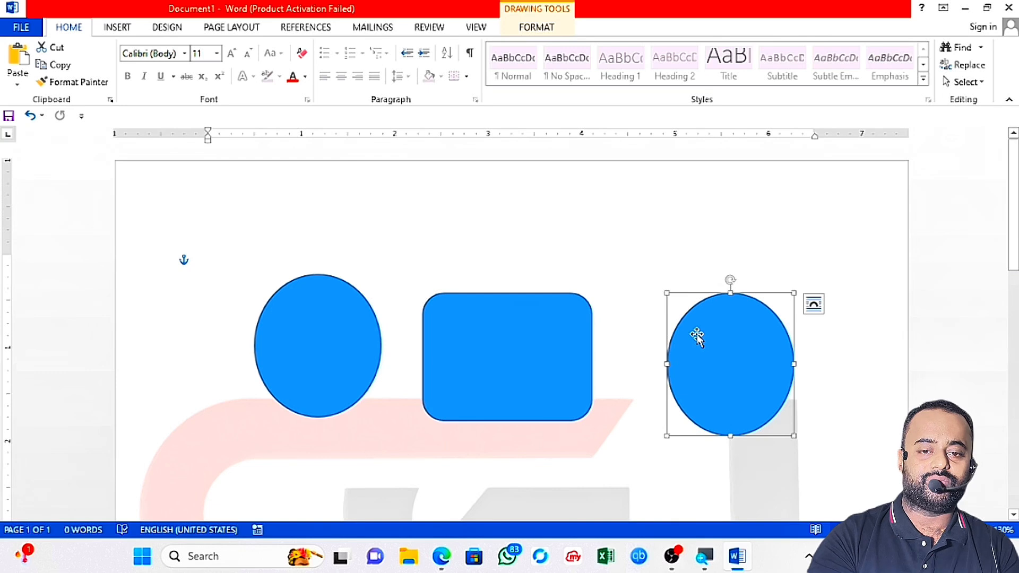
- Select both ovals together while leaving the rounded rectangle between them out of the selection
left_click(327, 340)
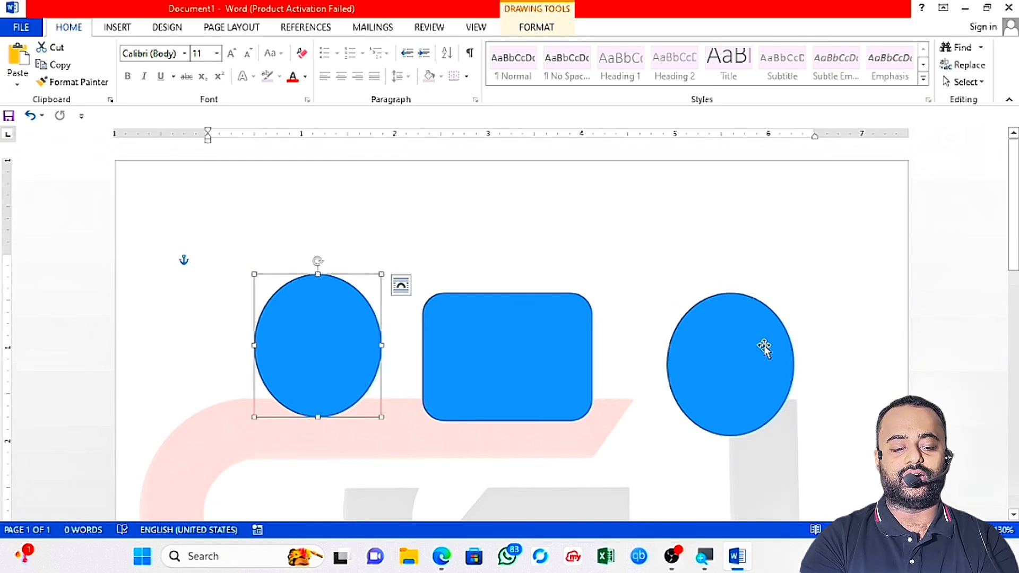
left_click(768, 351, "shift")
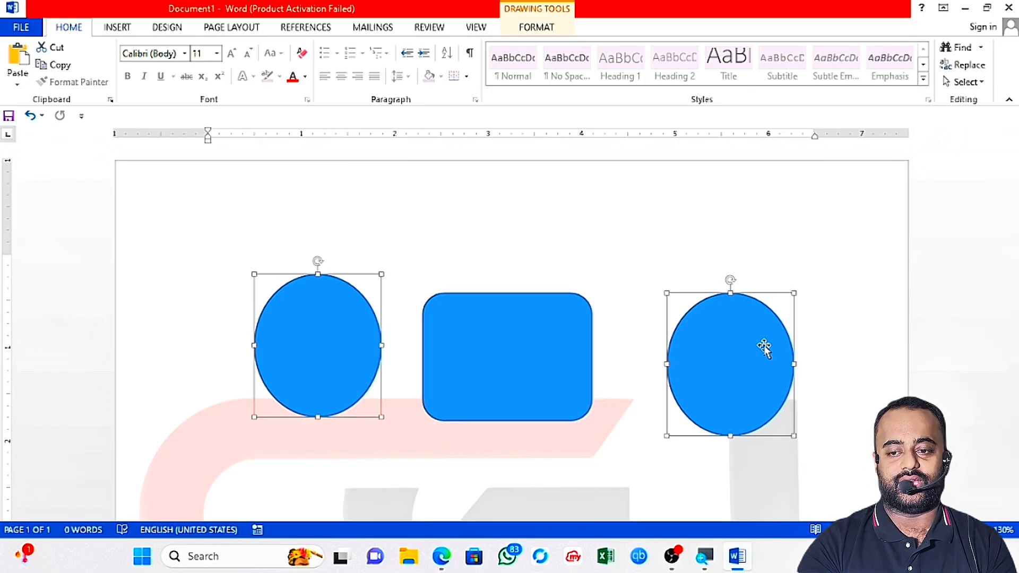
left_click(957, 83)
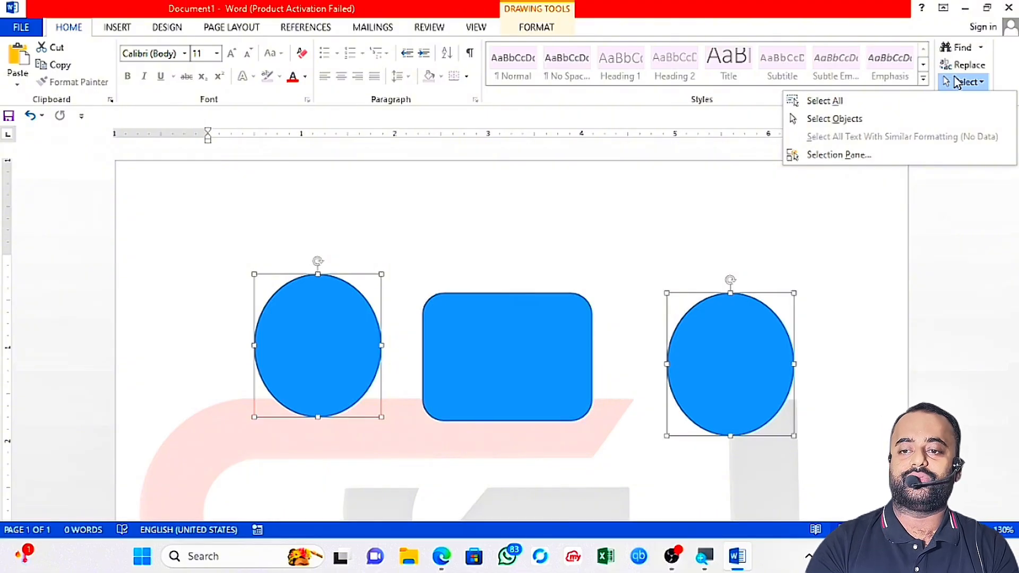
left_click(943, 275)
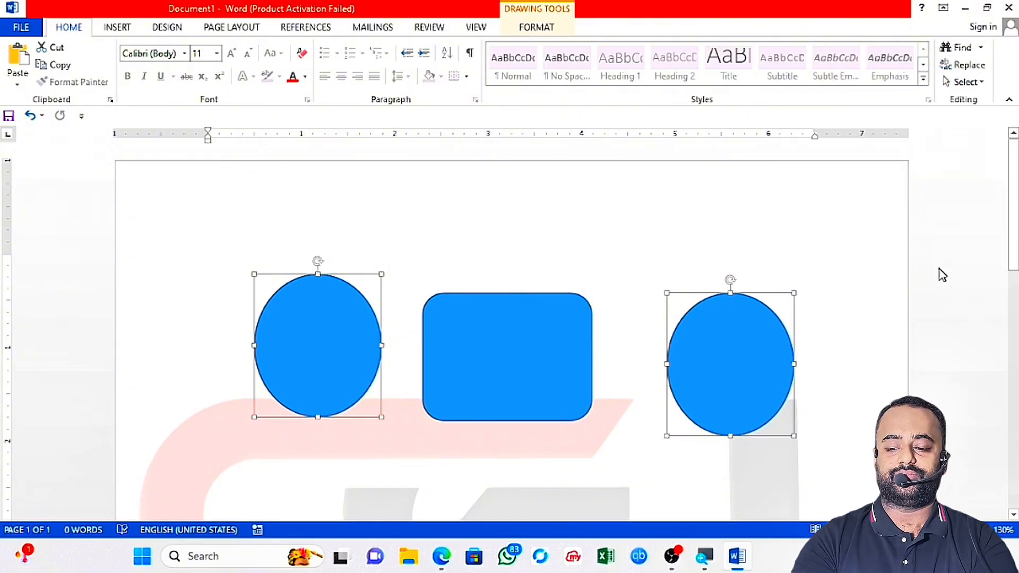
- Delete the two selected ovals and everything else on the page to empty the document
key("Delete")
key("ctrl+a")
key("Delete")
- Switch to the MS Word notes PDF in Edge and read the definitions of the Select commands
key("alt+Tab")
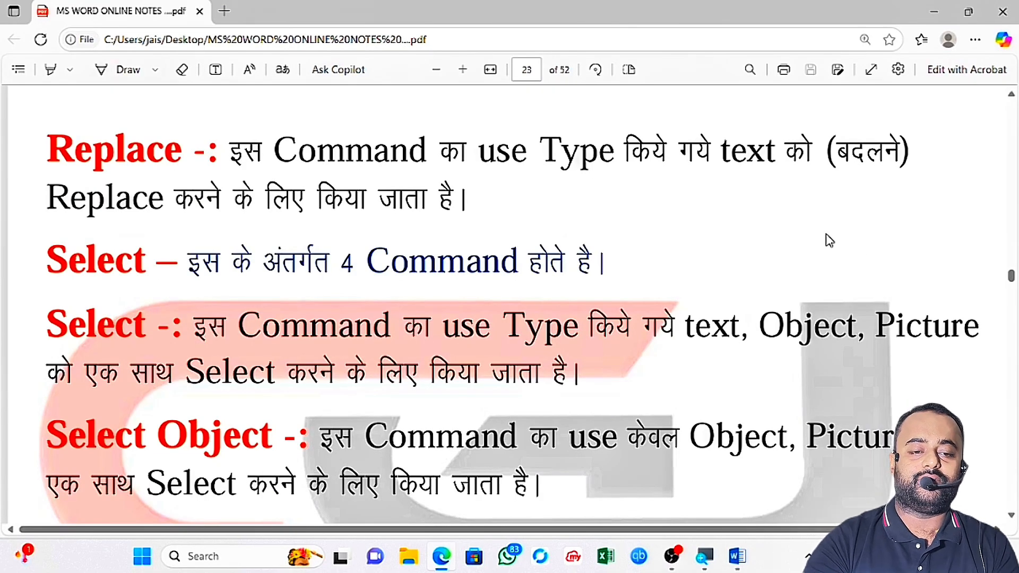
scroll(828, 239, "down", 5)
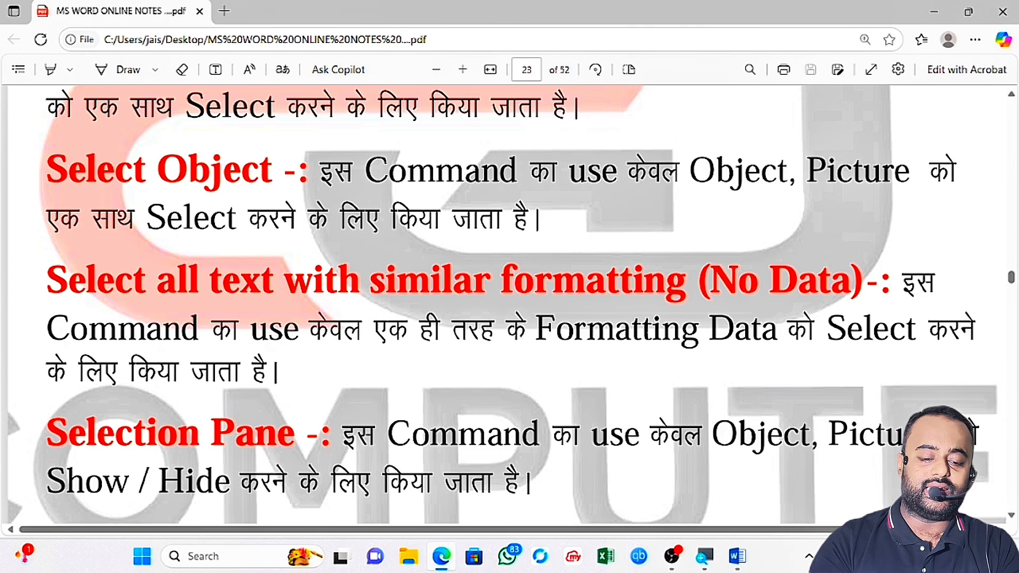
- Switch back to Word and generate sample paragraphs in the empty document with =rand()
key("alt+Tab")
type("=rand()")
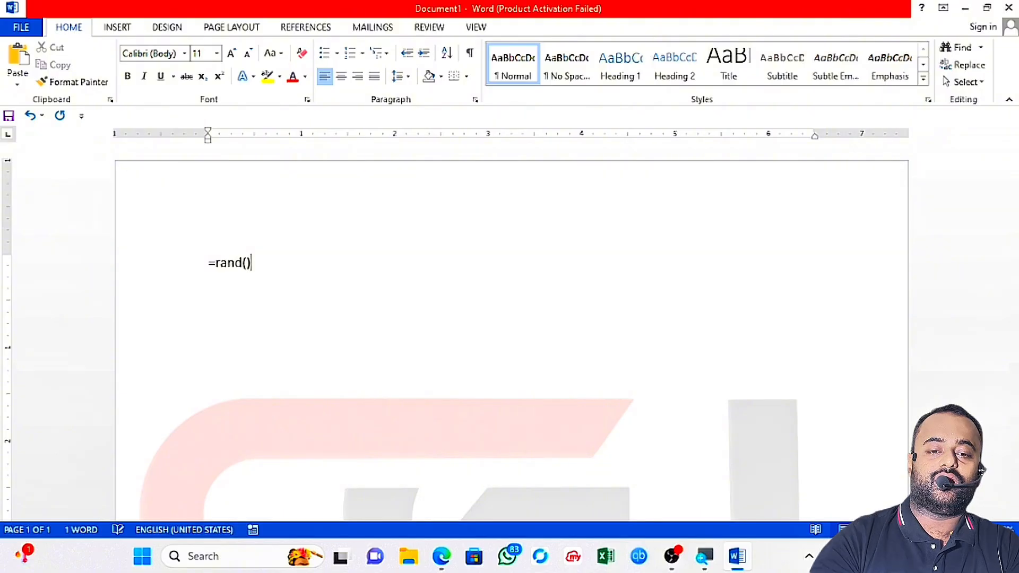
key("Return")
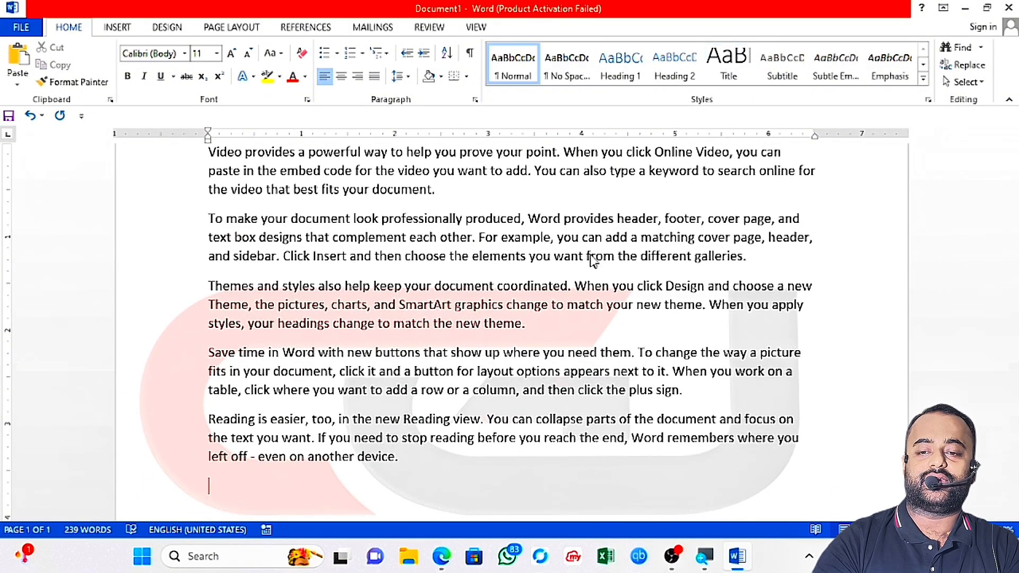
- Enlarge all the sample text to 16 pt and justify its paragraphs
key("ctrl+a")
key("ctrl+shift+period")
key("ctrl+shift+period")
key("ctrl+shift+period")
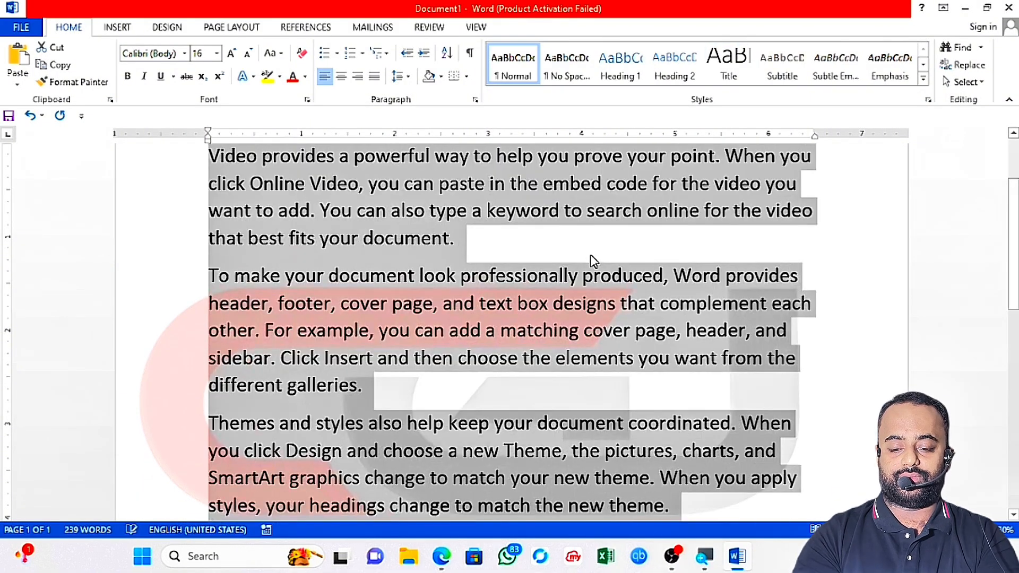
key("ctrl+j")
scroll(478, 245, "up", 2)
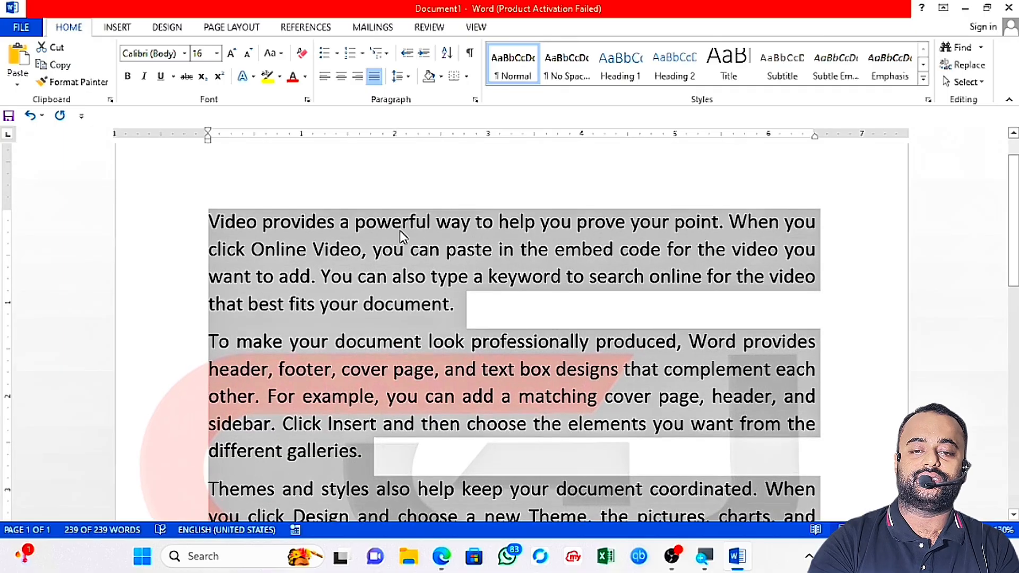
- Colour the words "powerful", "professionally", "matching" and "header" red in the first two paragraphs
double_click(396, 223)
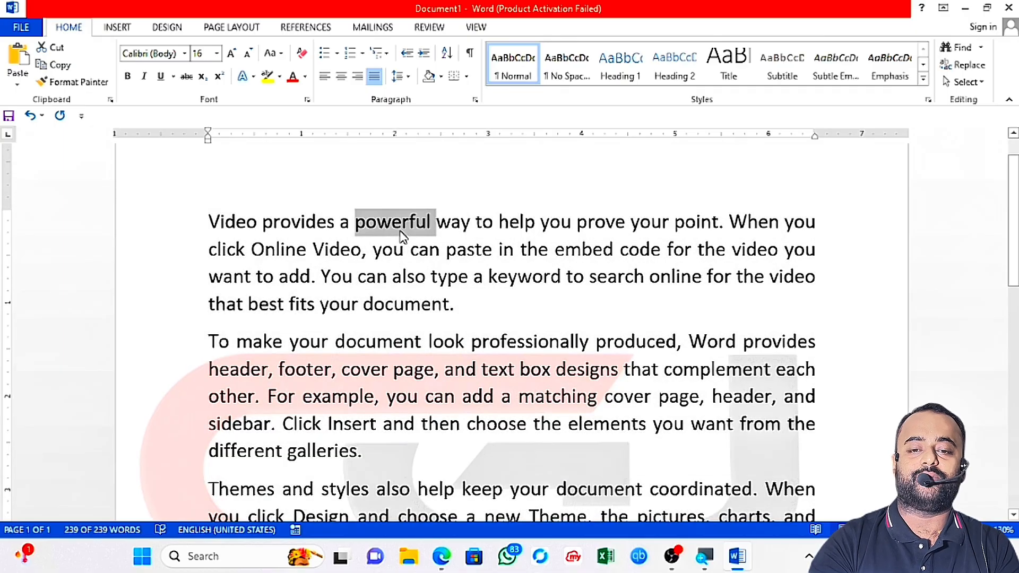
left_click(292, 76)
double_click(579, 342)
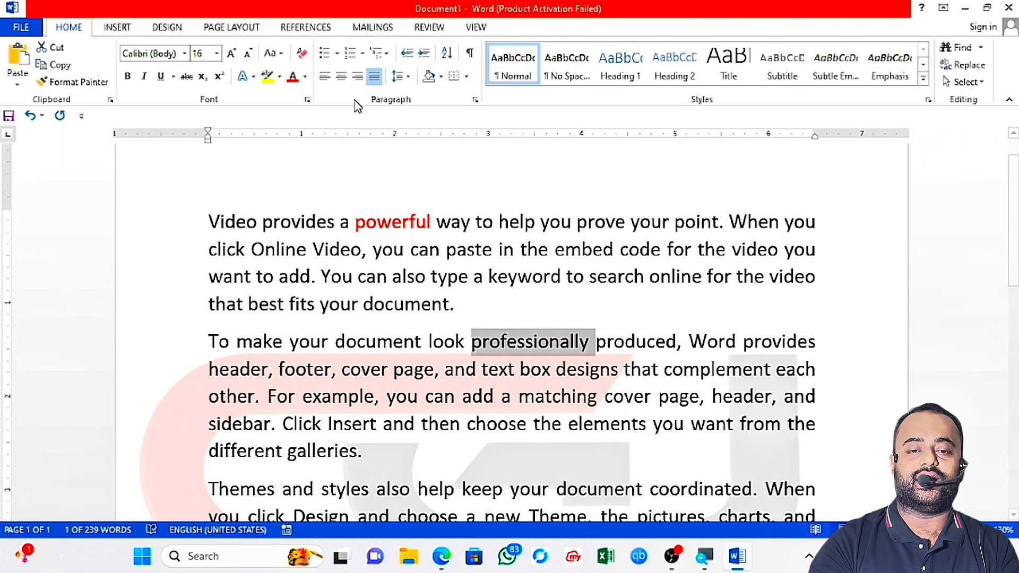
left_click(293, 76)
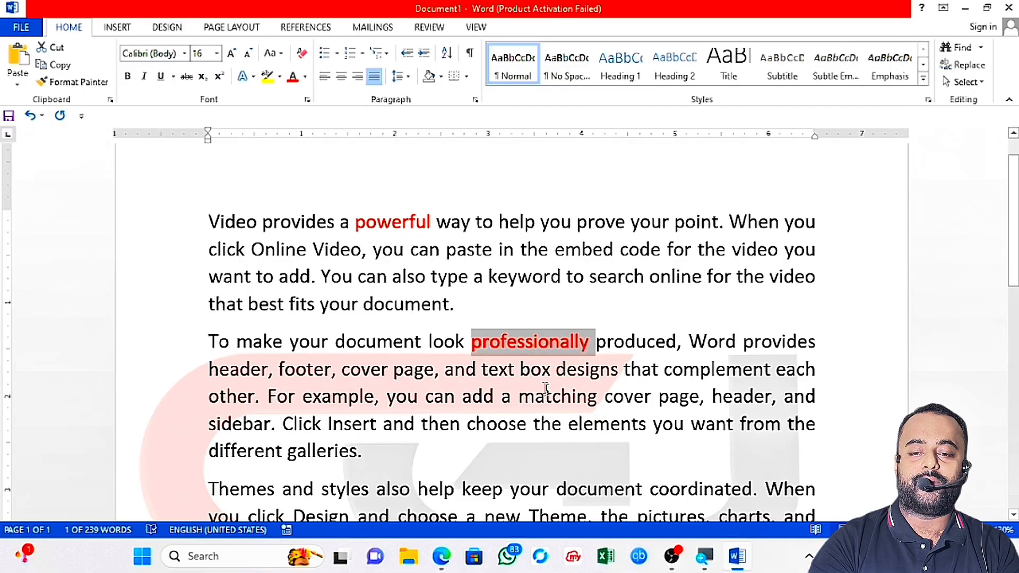
double_click(563, 398)
left_click(293, 76)
double_click(233, 370)
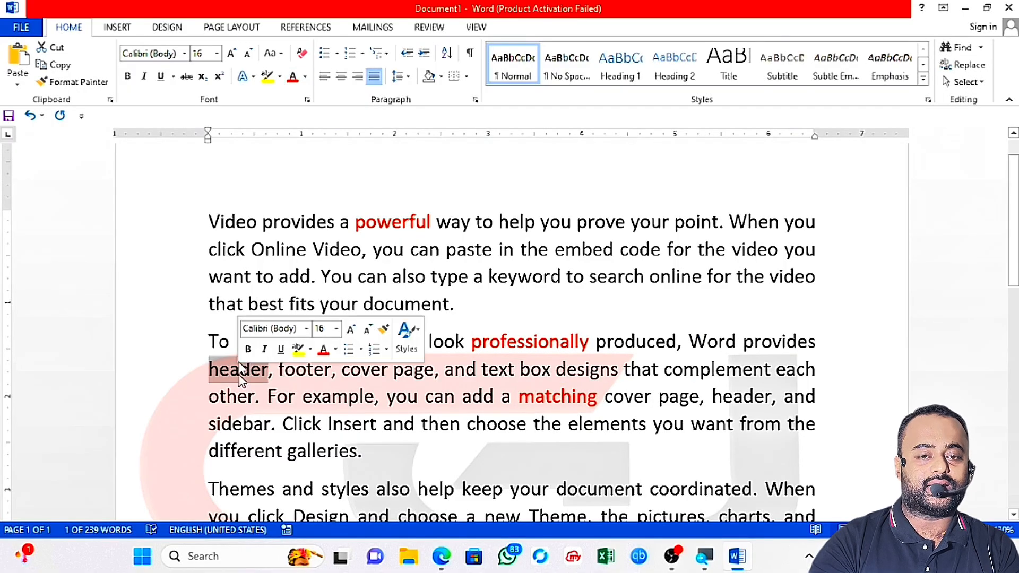
left_click(292, 80)
left_click(487, 295)
- Select all text with formatting similar to the red word "powerful" in the first paragraph
double_click(391, 221)
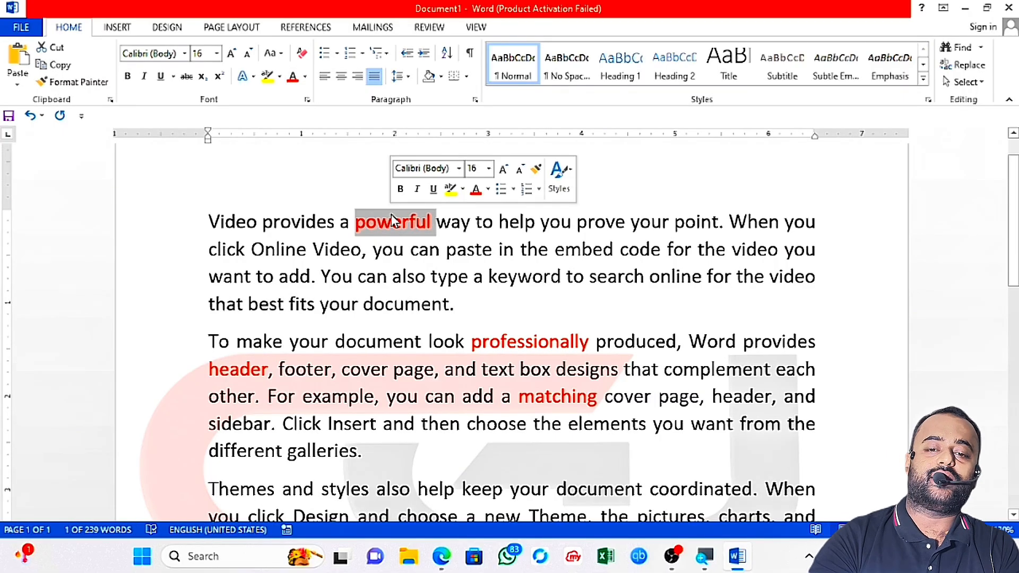
left_click(405, 248)
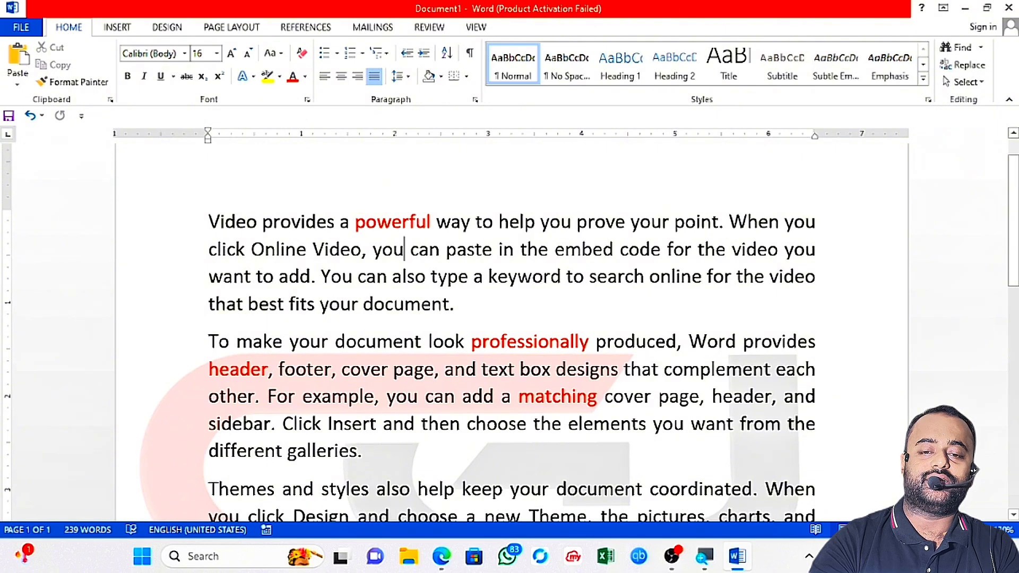
double_click(393, 222)
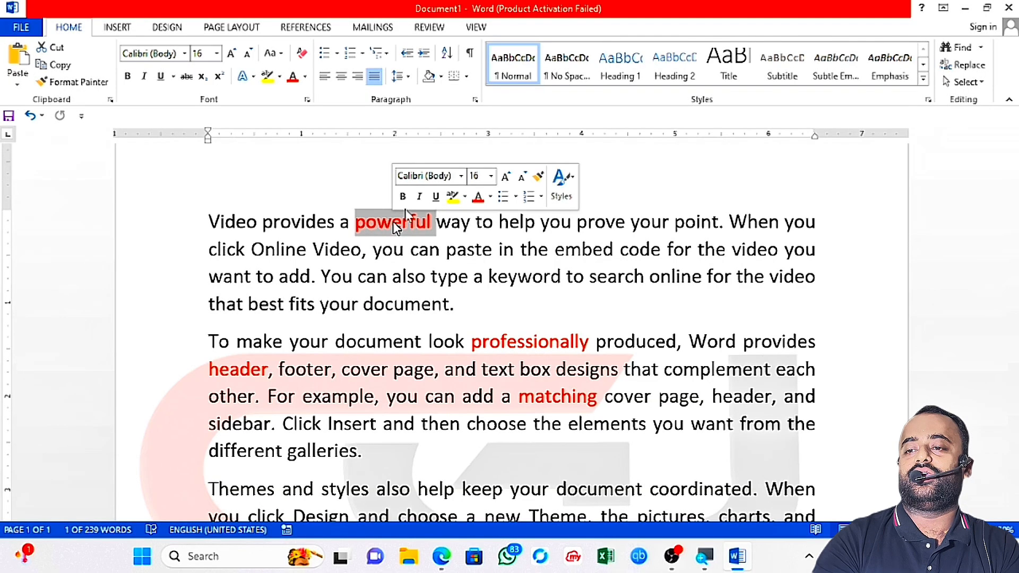
left_click(963, 82)
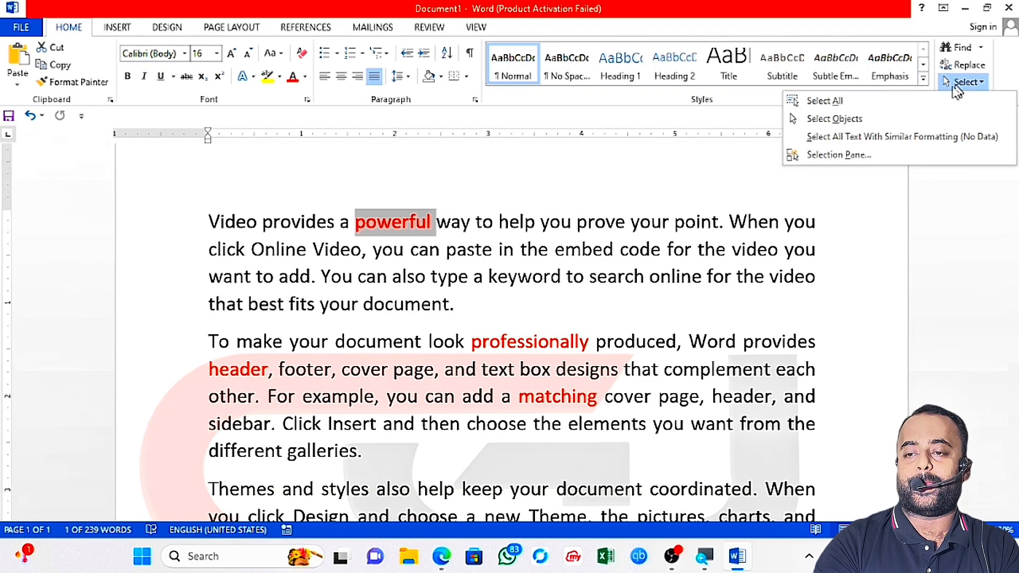
left_click(909, 139)
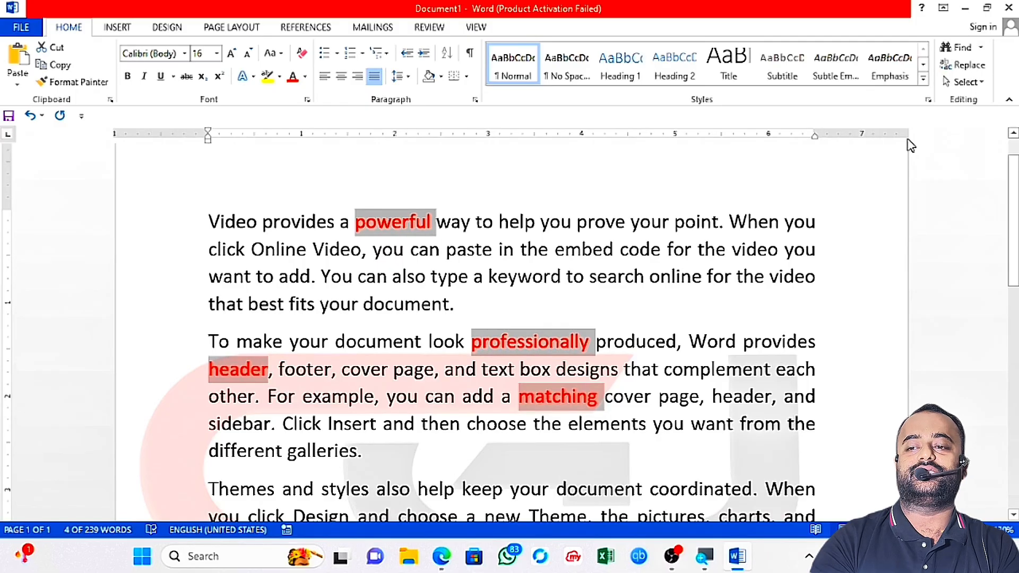
left_click(963, 82)
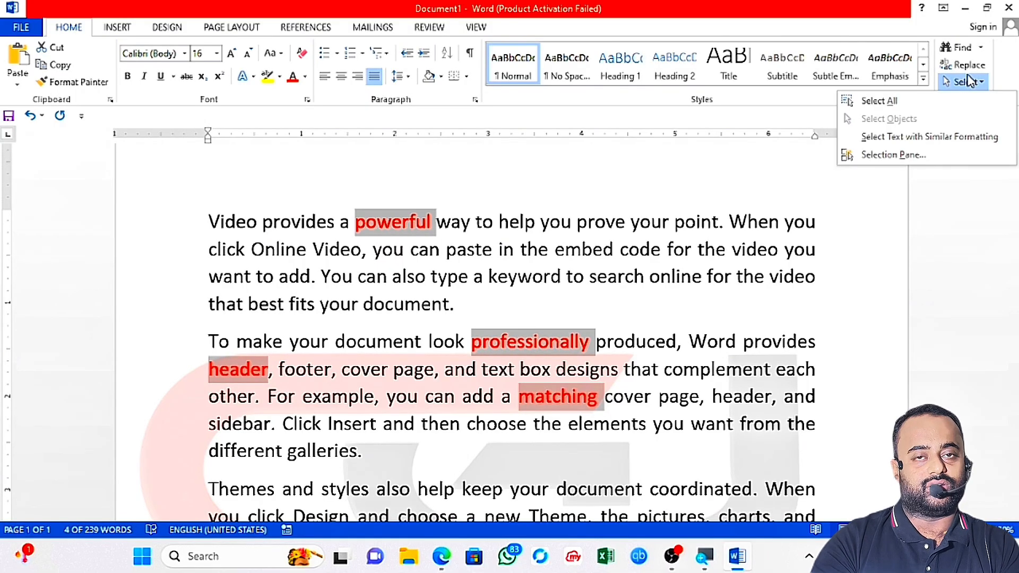
left_click(753, 255)
left_click(973, 86)
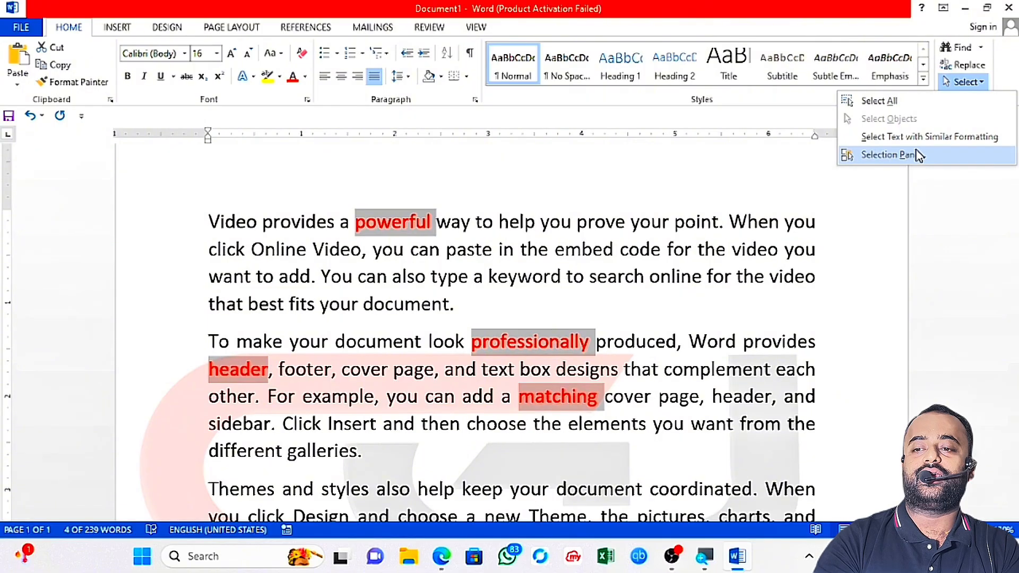
left_click(649, 268)
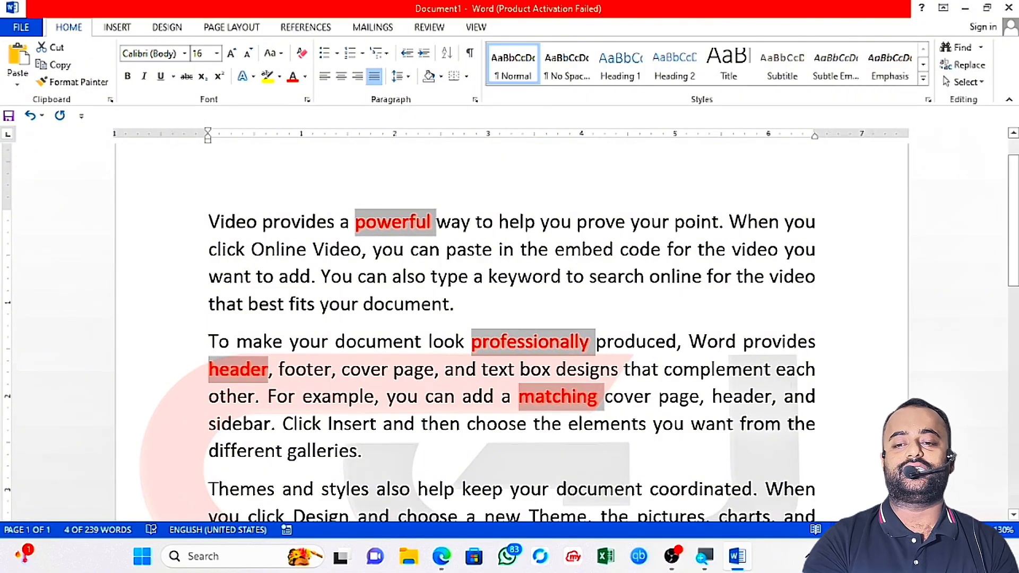
- Delete all the sample text from the document
left_click(651, 255)
key("ctrl+a")
key("Delete")
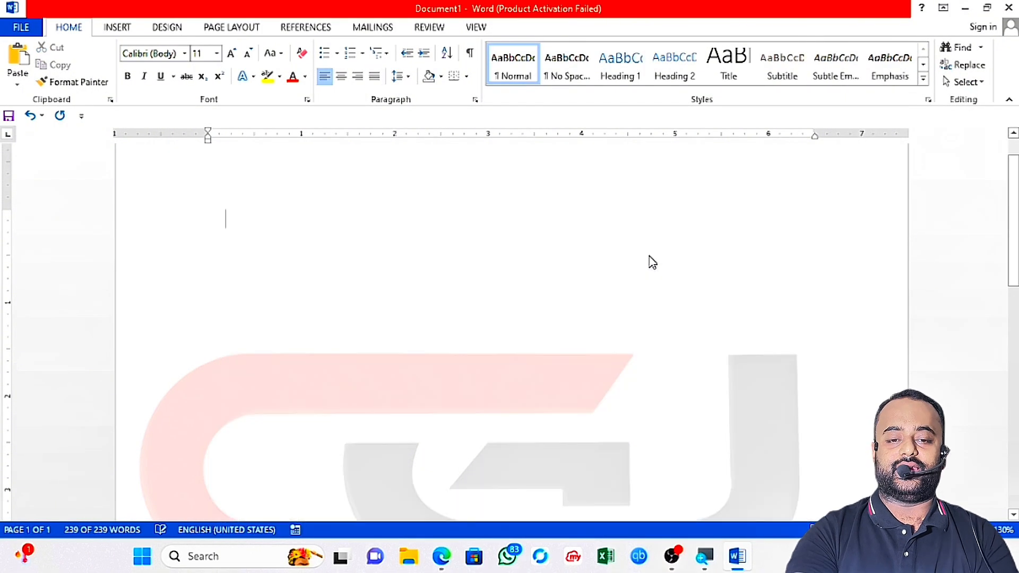
- Draw a rectangle about 1.42" high and 1.54" wide near the left margin at the top of the page and deselect it
left_click(118, 28)
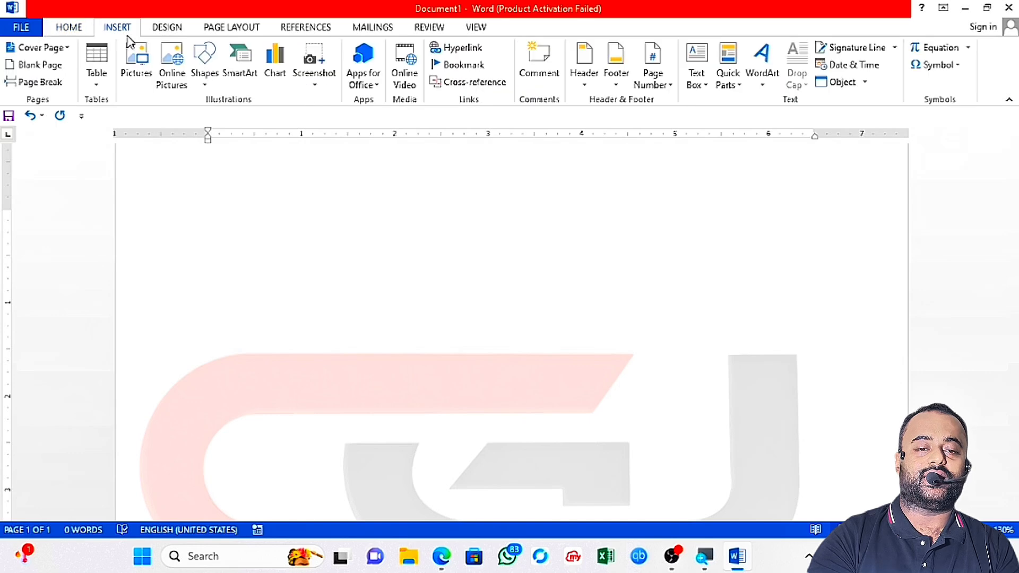
left_click(205, 81)
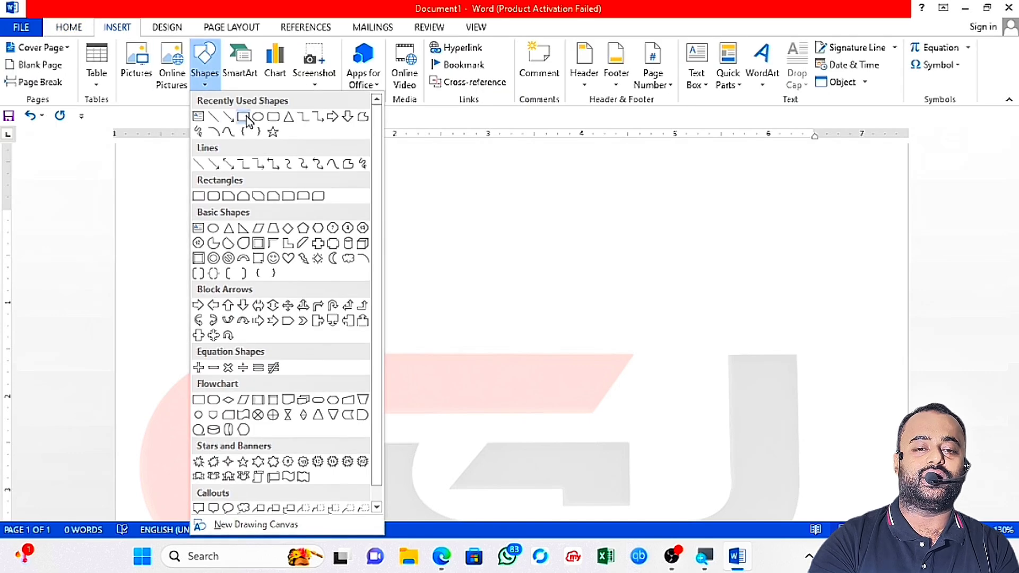
left_click(246, 118)
left_click_drag(210, 257, 355, 391)
left_click(473, 348)
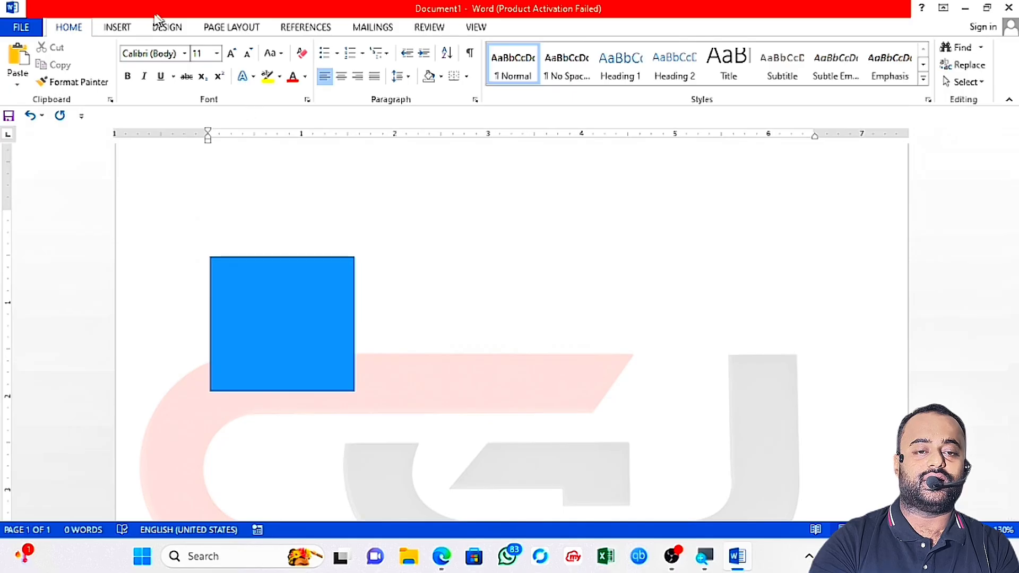
- Draw an oval to the right of the rectangle, leaving a gap between them, and deselect it
left_click(270, 287)
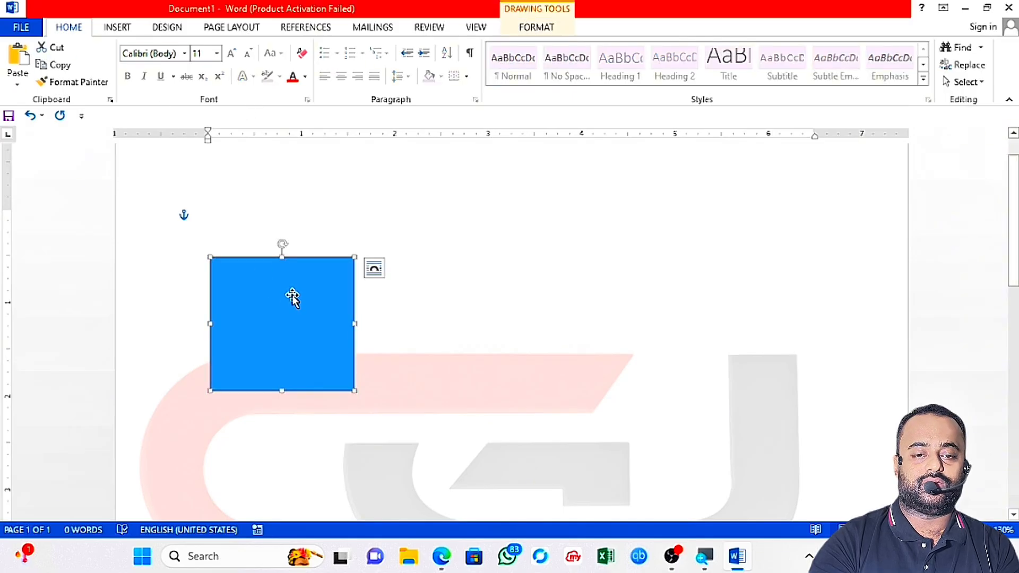
left_click(531, 27)
left_click(70, 49)
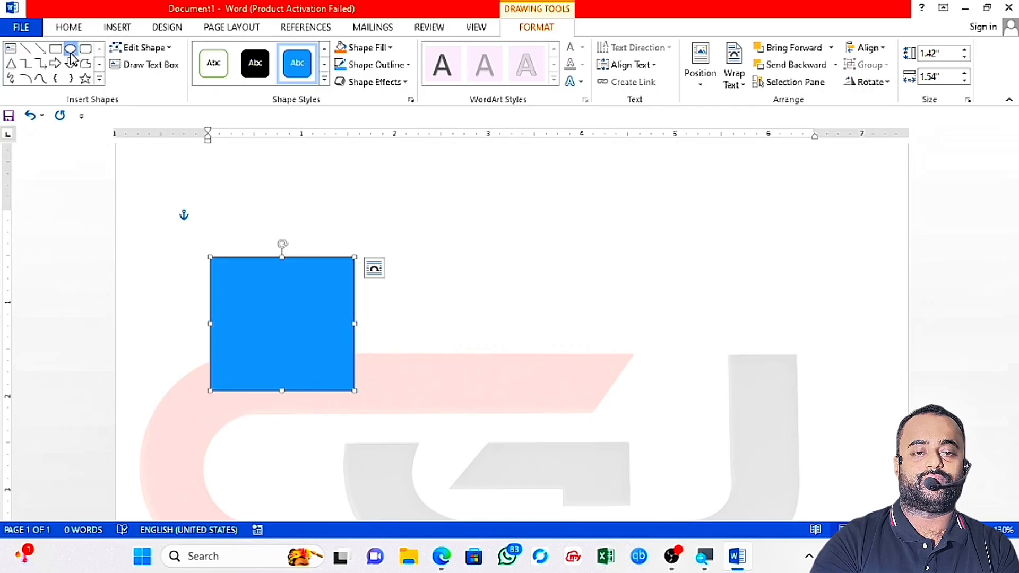
left_click_drag(506, 247, 626, 382)
left_click(854, 329)
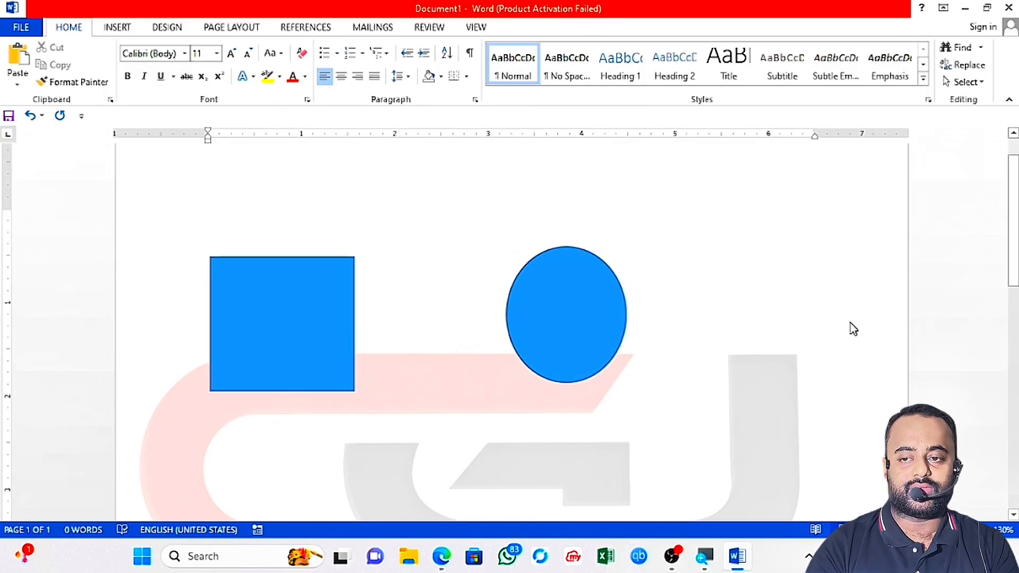
- Open the Selection Pane and hide and reshow the rectangle and the oval individually, starting with the rectangle
left_click(966, 83)
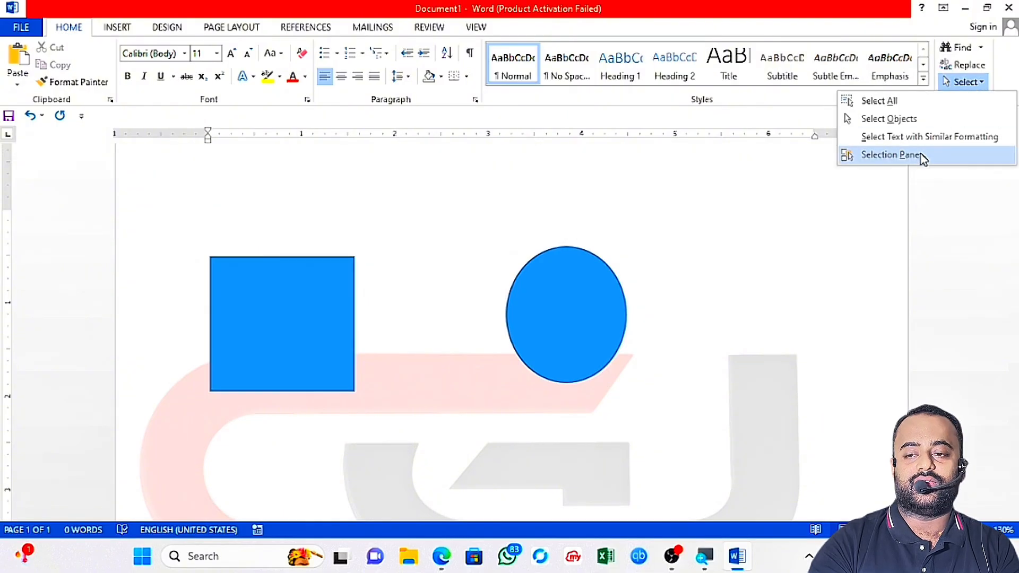
left_click(891, 155)
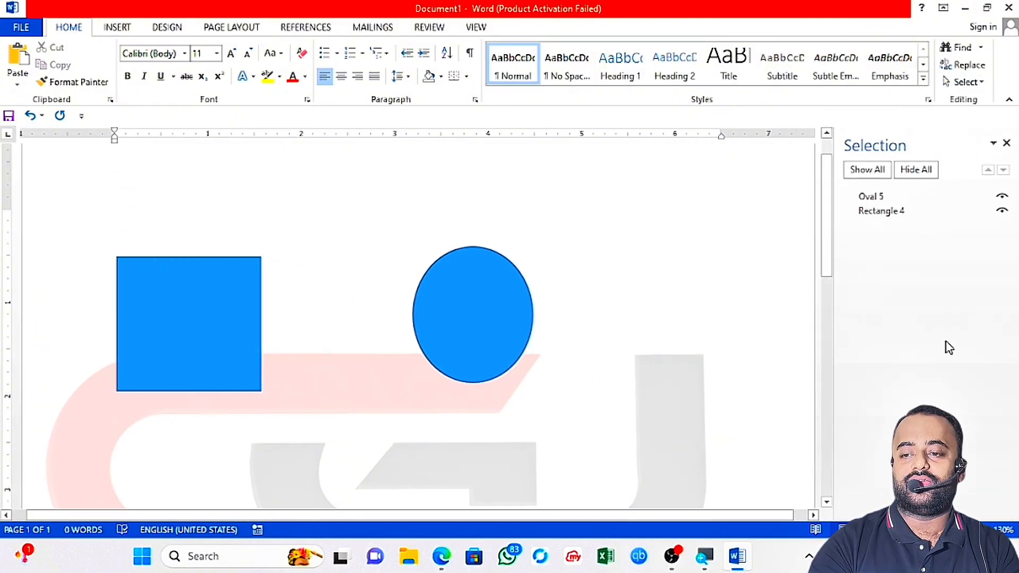
left_click(1002, 211)
left_click(1002, 212)
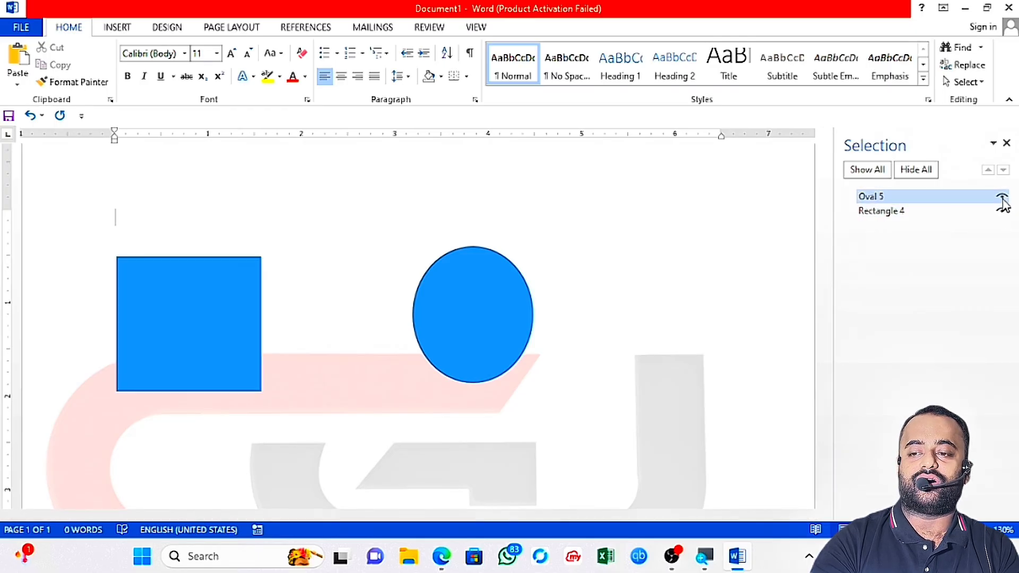
left_click(1002, 197)
left_click(1002, 197)
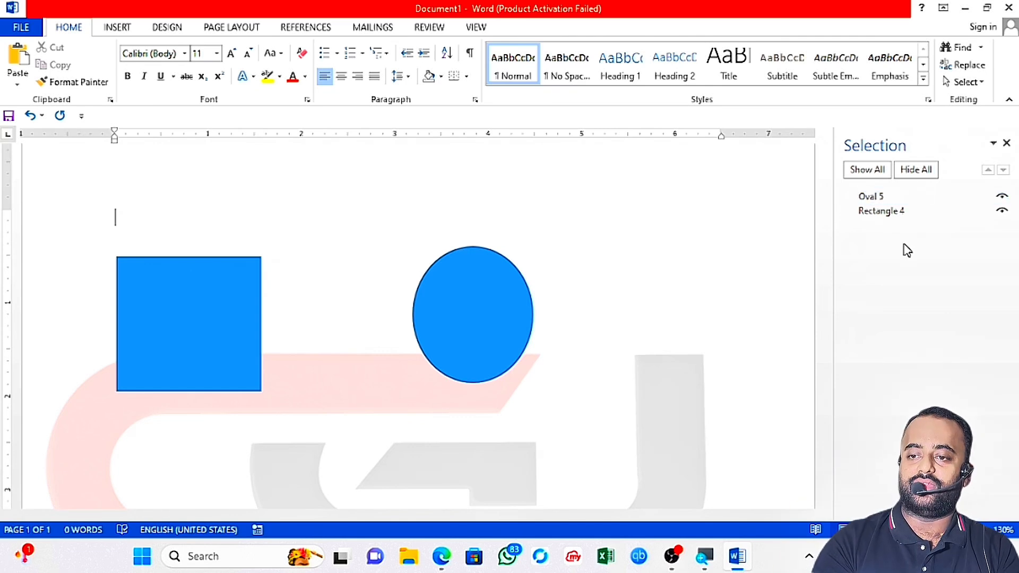
- Hide all the shapes on the page at once and show them all again
left_click(914, 178)
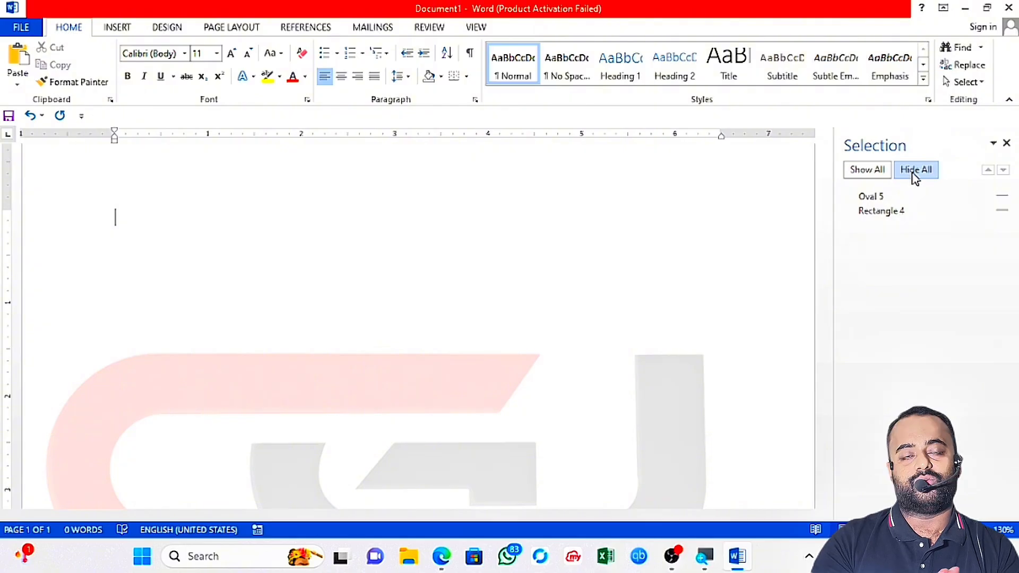
left_click(861, 178)
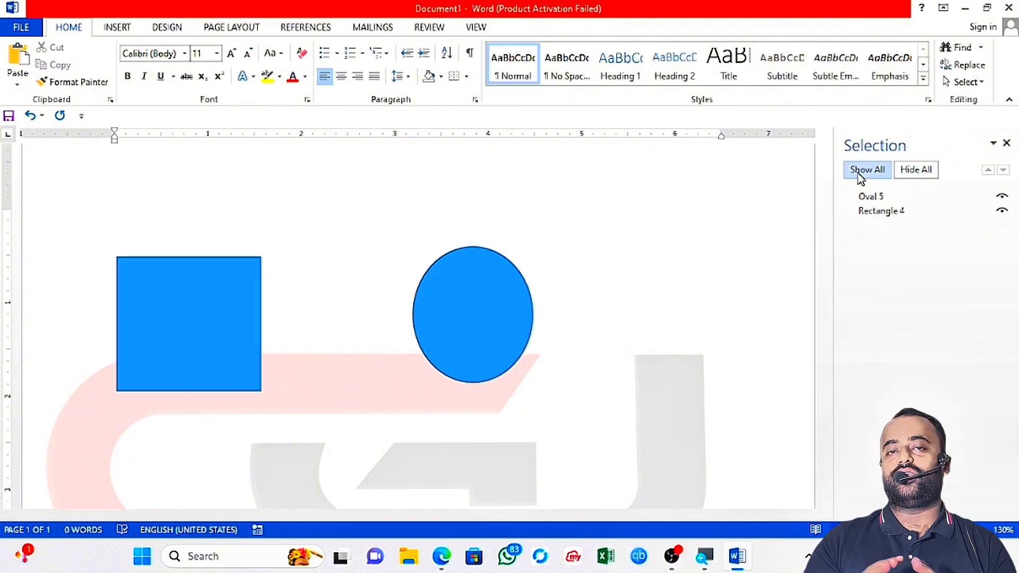